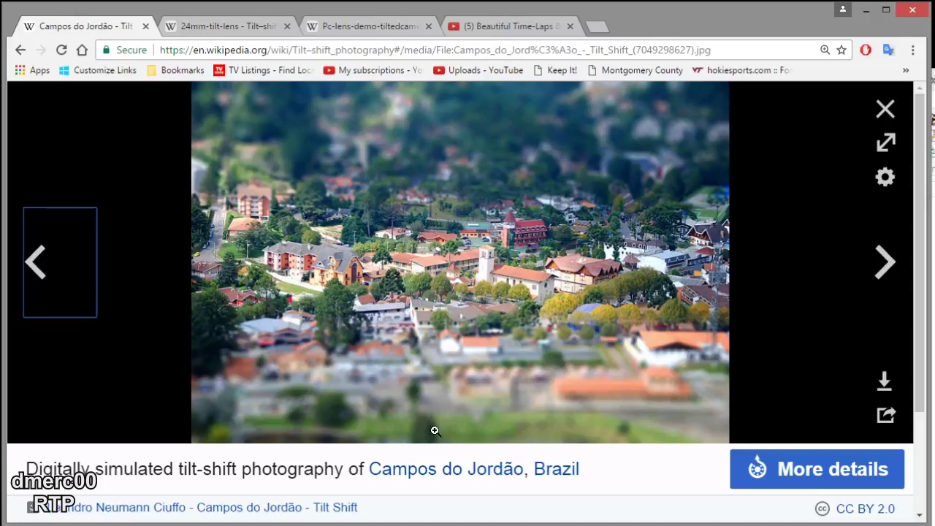
Browse the tilt-shift lens photos and perspective diagrams, then move to the time-lapse video tab
click(227, 27)
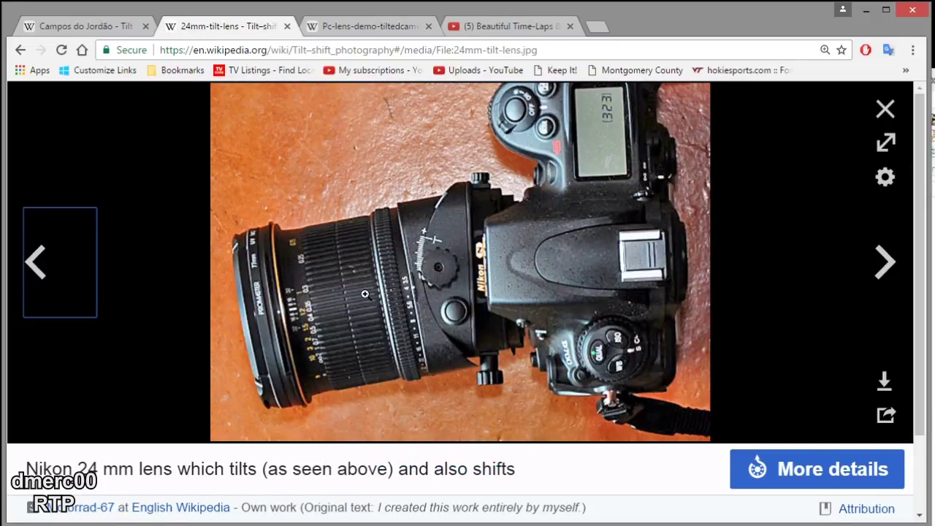
click(886, 261)
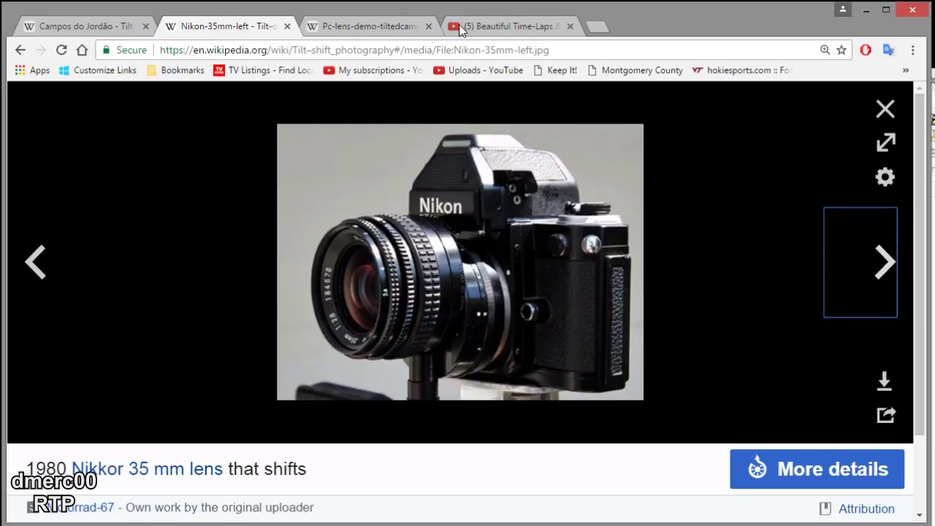
click(392, 31)
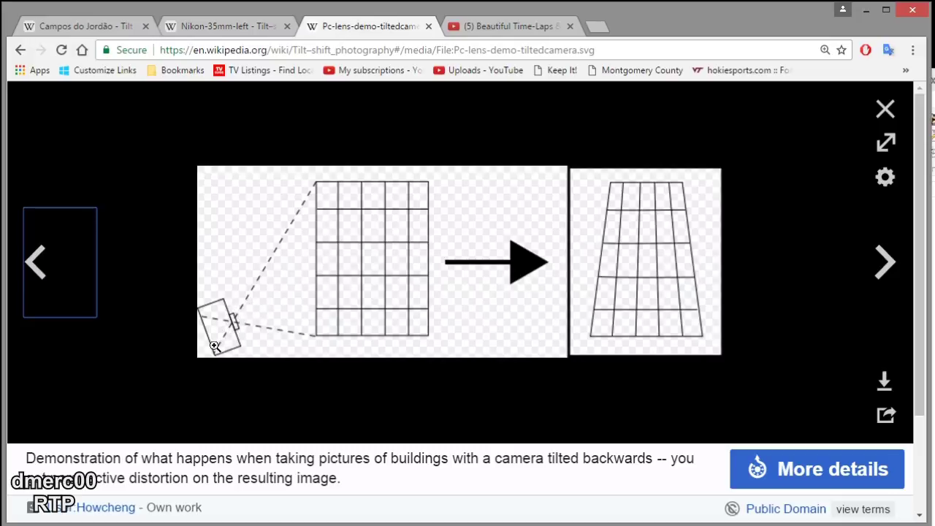
click(886, 263)
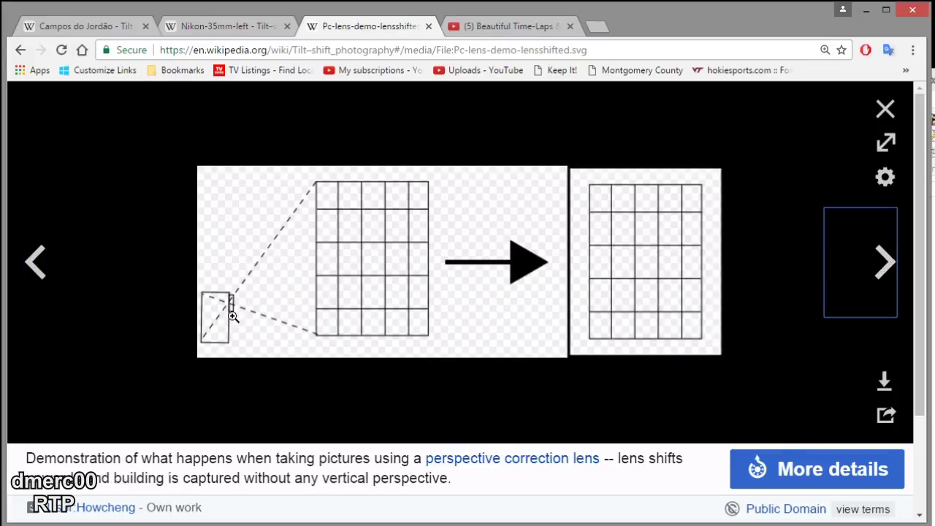
key(ctrl+Tab)
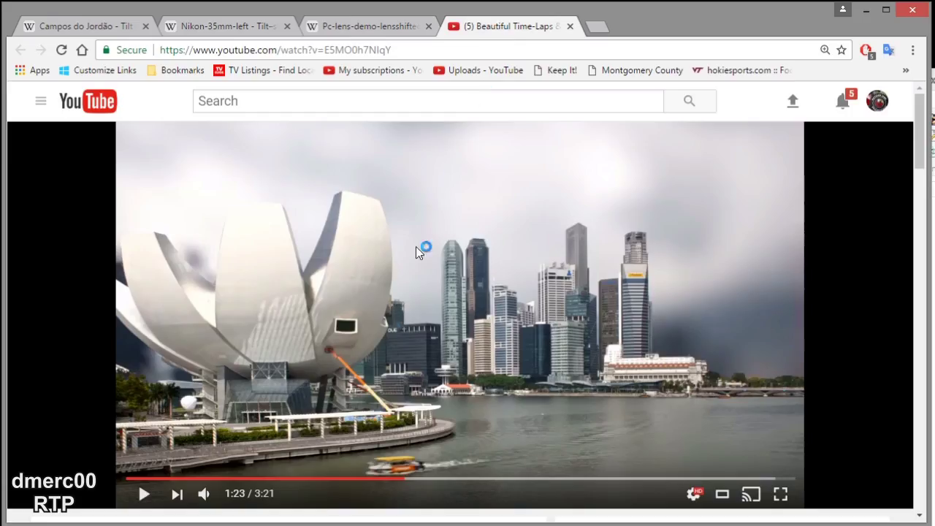
Play the tilt-shift time-lapse for a few seconds, twice, leaving it paused at 1:29
click(143, 497)
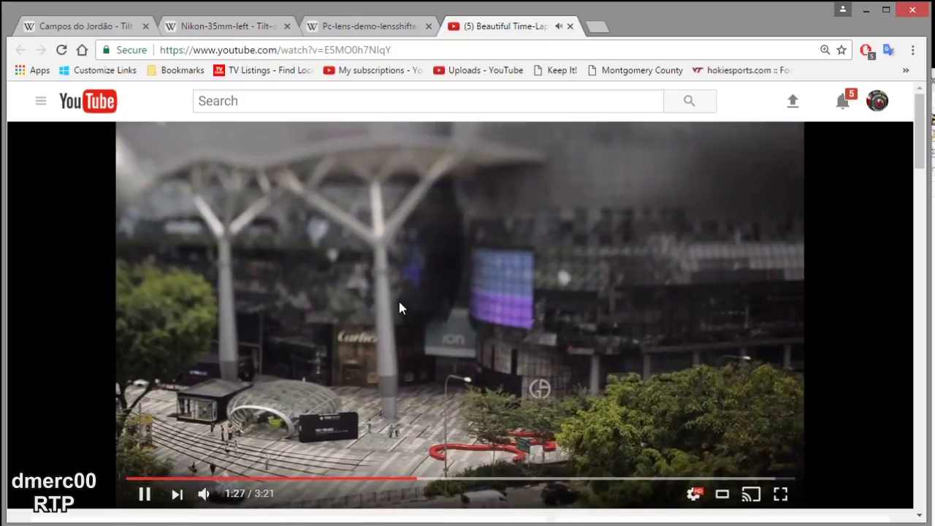
click(404, 312)
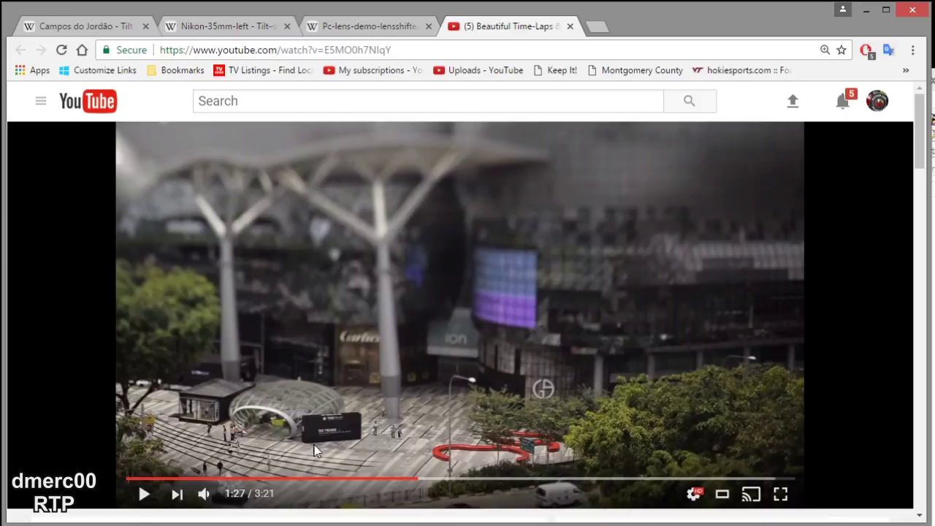
click(143, 495)
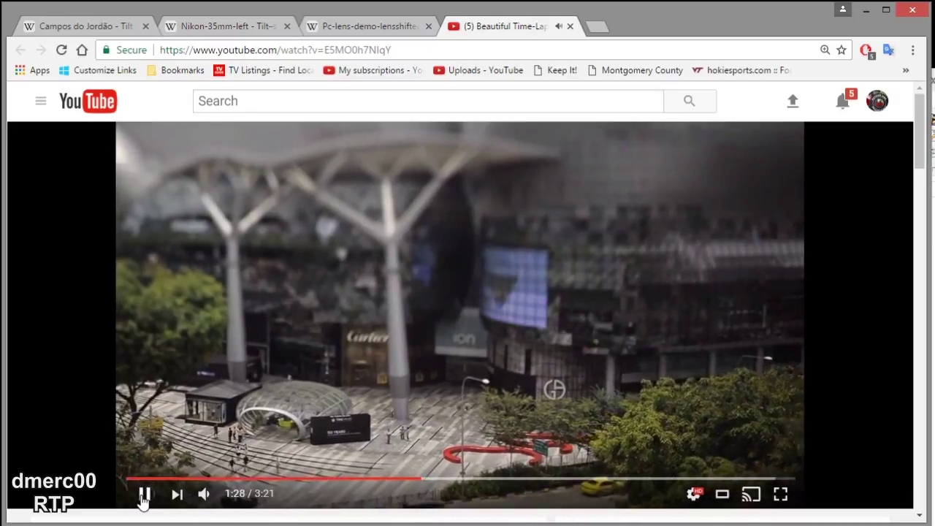
click(144, 497)
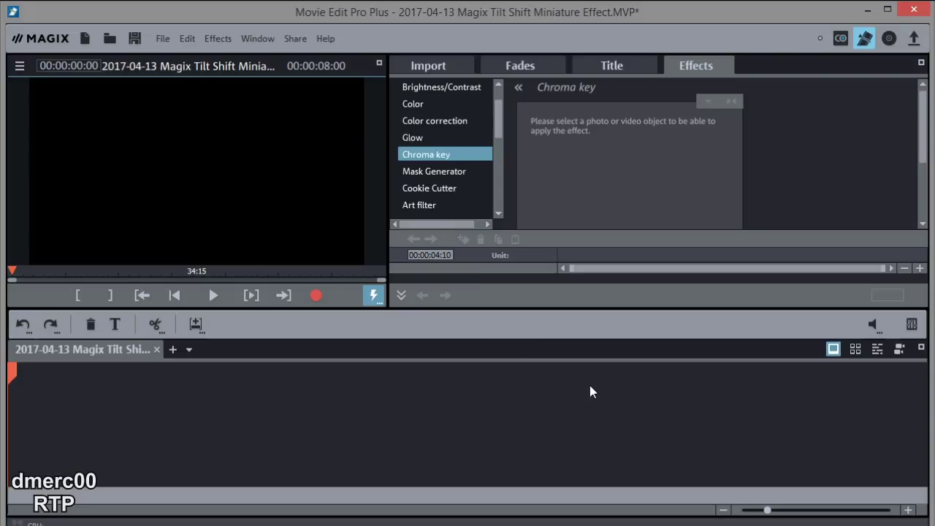
Switch the empty project to Timeline mode with numbered tracks and a time ruler
click(877, 350)
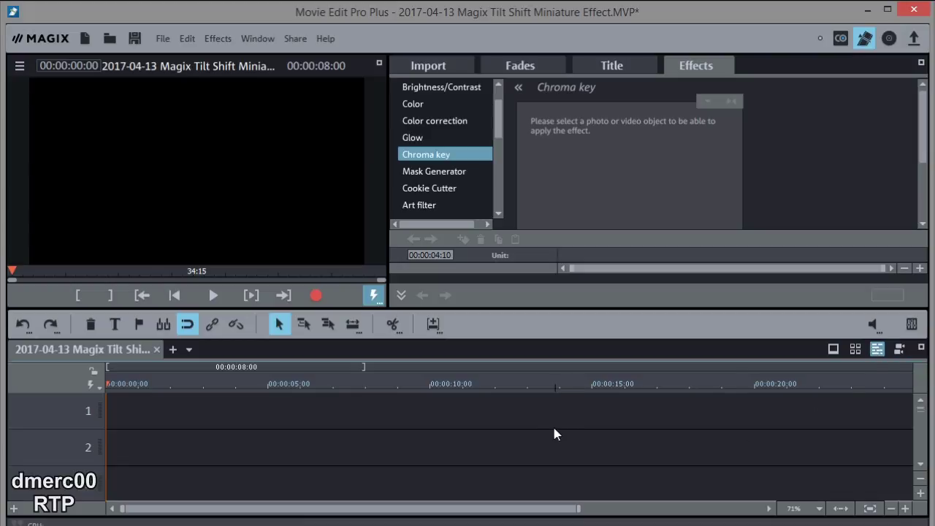
Drop 1080p Train Clip.mxv from File Explorer onto track 1 and scrub through the bridge crossing
key(alt+Tab)
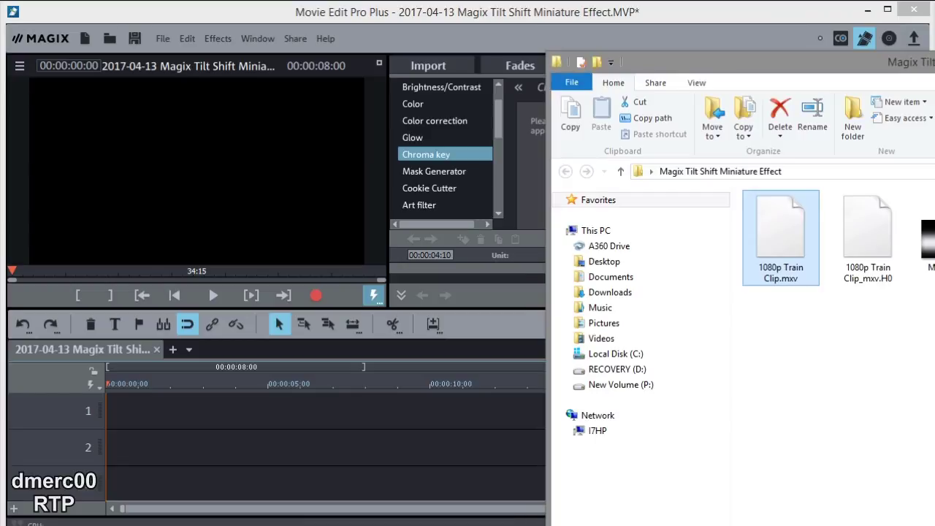
drag(792, 234, 252, 417)
click(246, 383)
drag(243, 383, 309, 401)
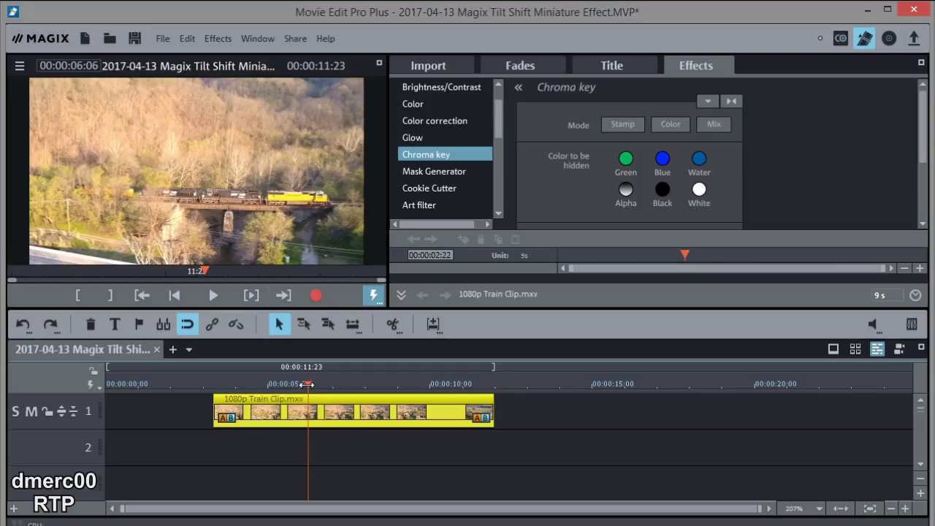
drag(306, 384, 369, 391)
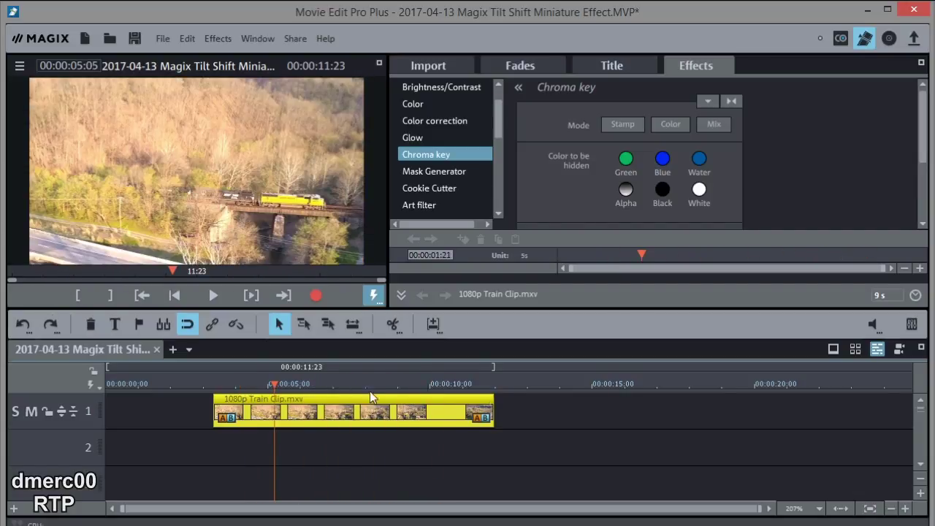
Paste a copy of the train clip further along track 1, leaving a gap after the original
mouse_move(395, 403)
click(392, 451)
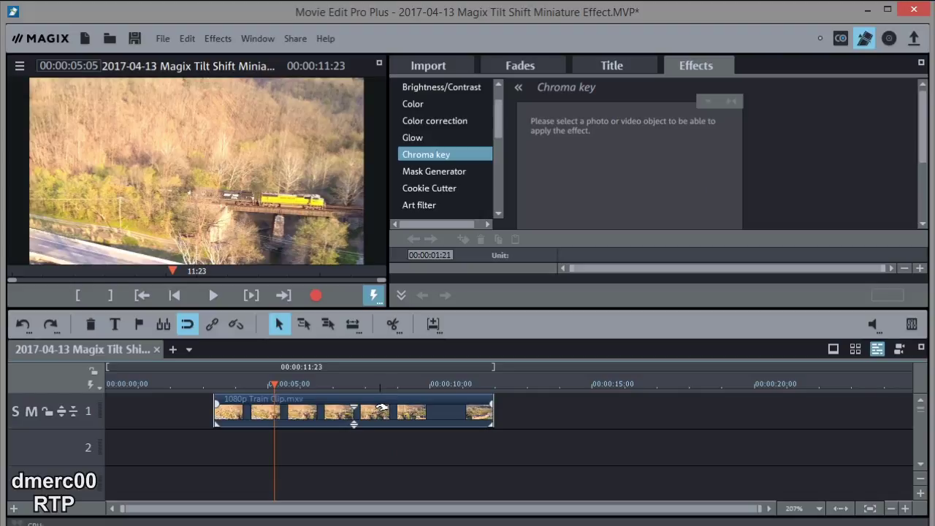
click(381, 410)
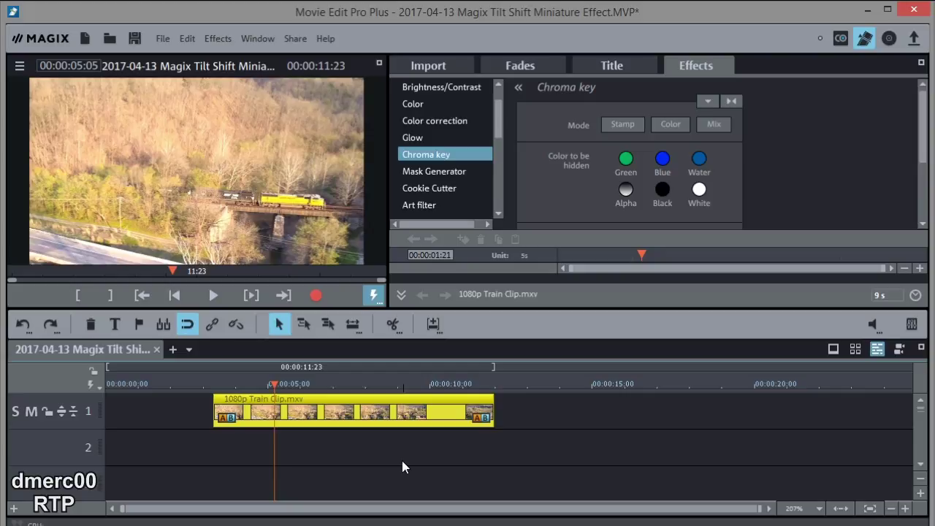
key(ctrl+v)
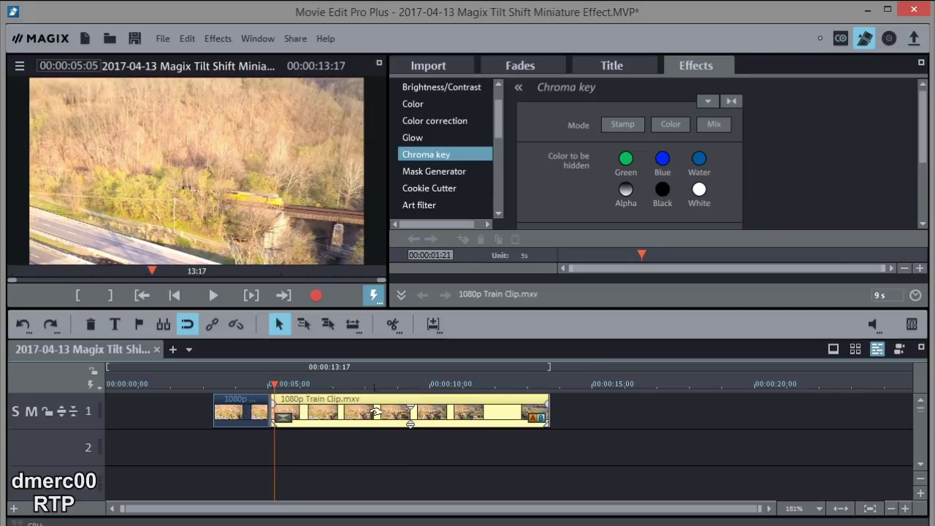
drag(381, 403, 663, 404)
click(334, 384)
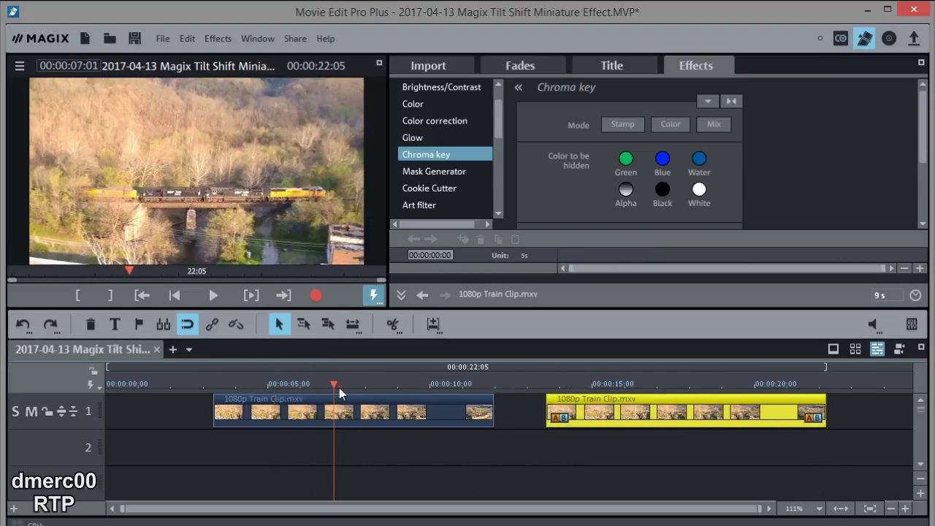
click(592, 383)
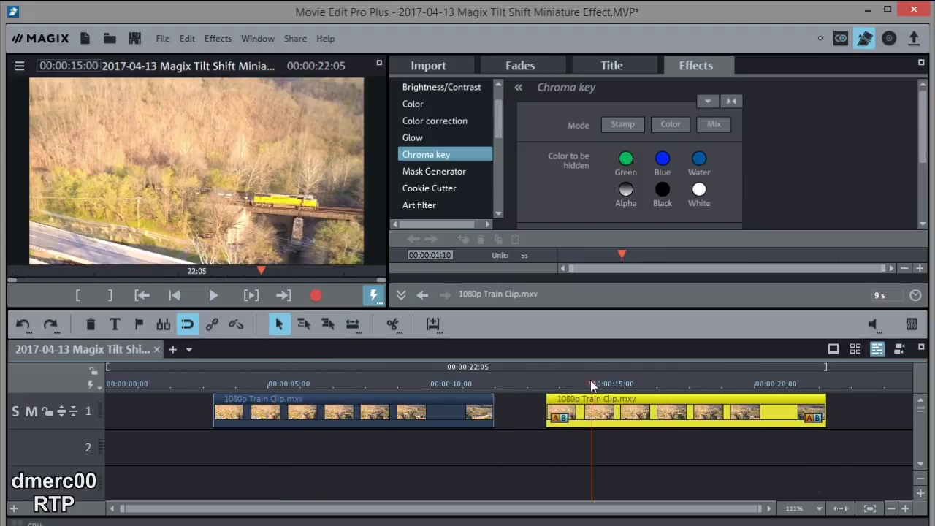
click(417, 468)
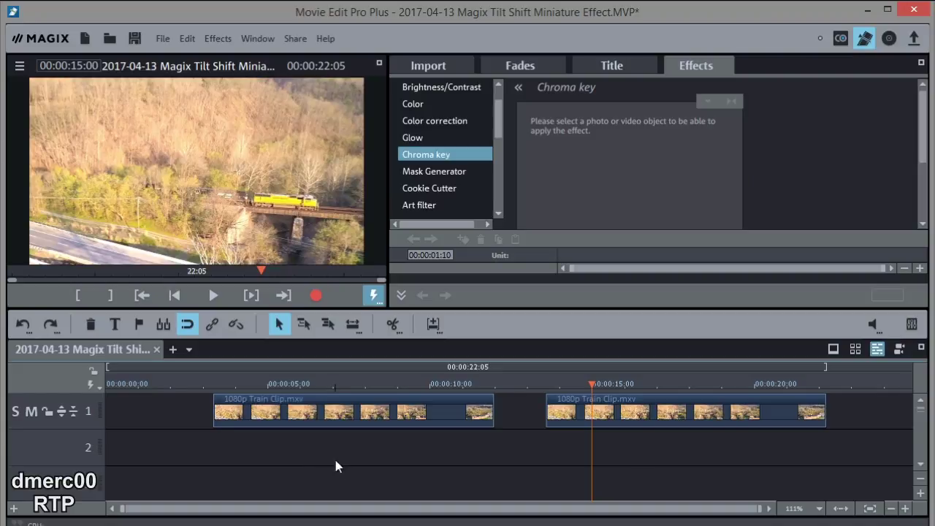
click(322, 410)
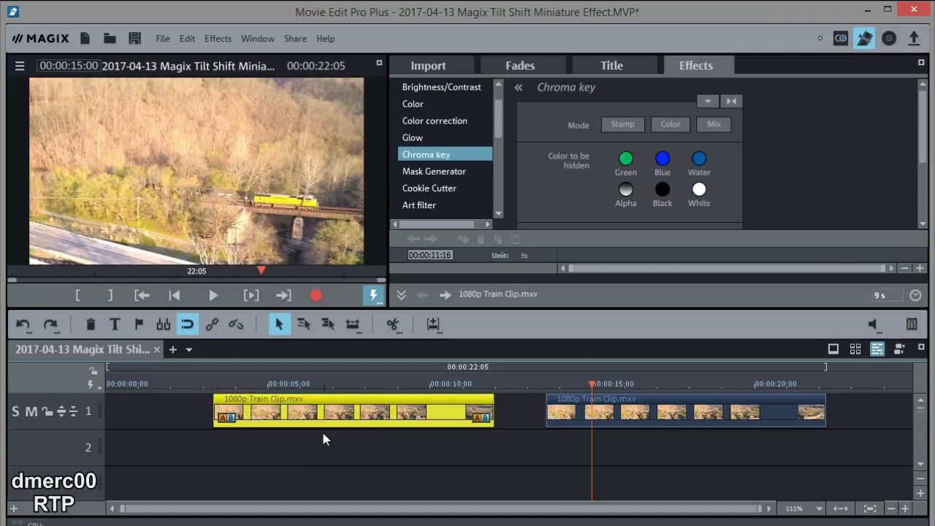
click(676, 415)
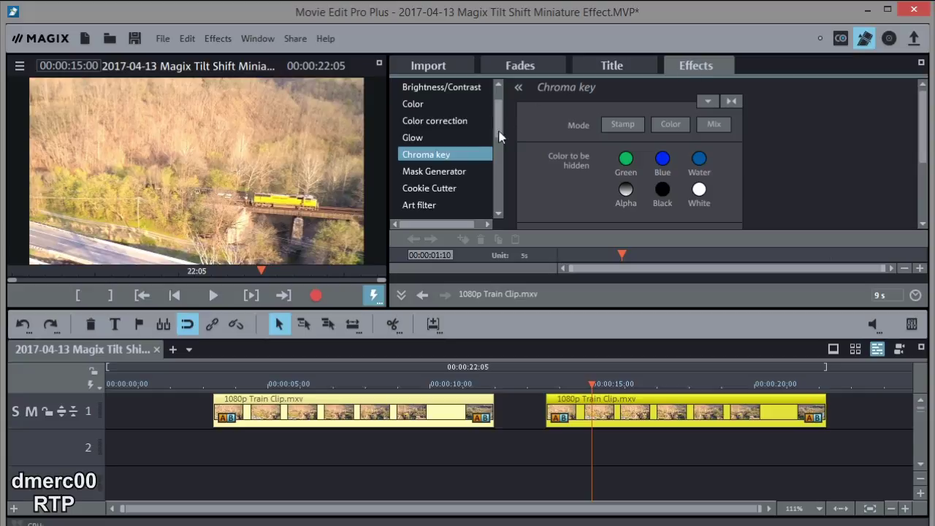
Set the Color effect's Saturation to 82 on both selected train clips
drag(497, 138, 497, 87)
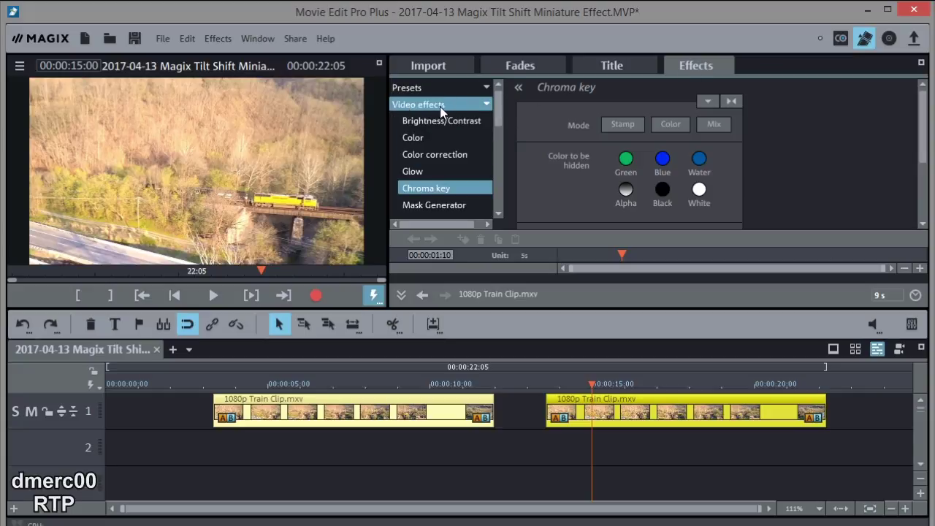
click(487, 105)
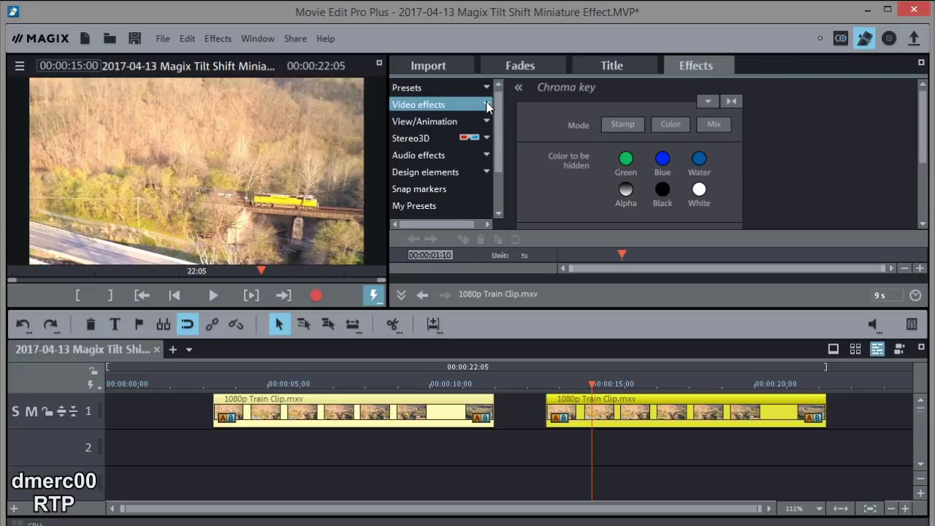
click(487, 106)
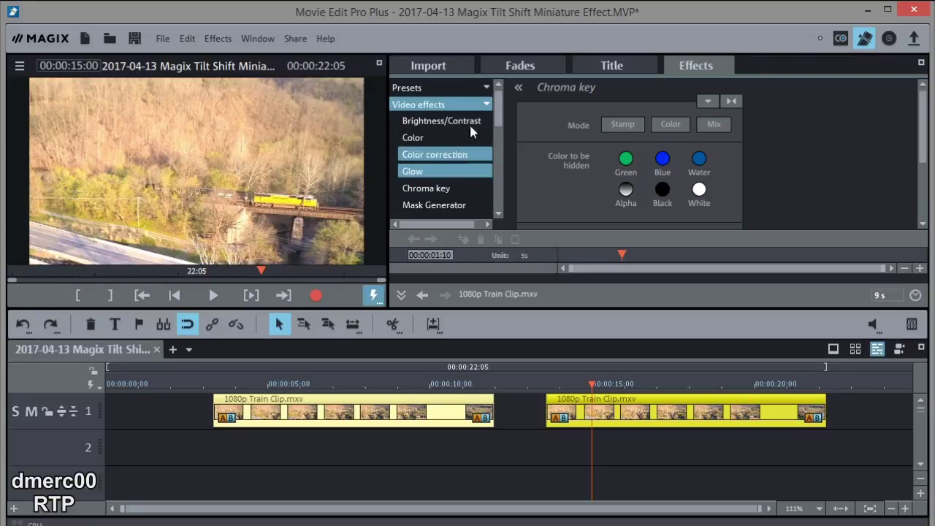
click(429, 137)
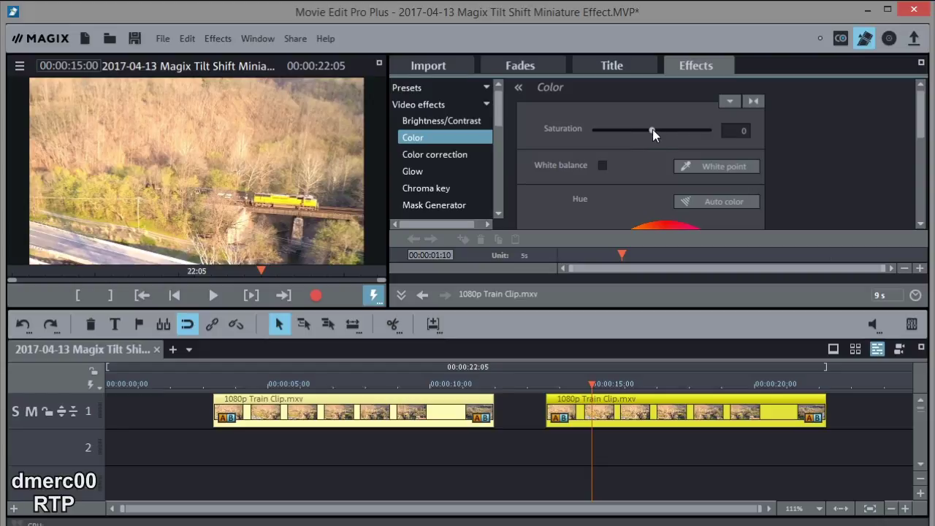
drag(653, 129, 701, 137)
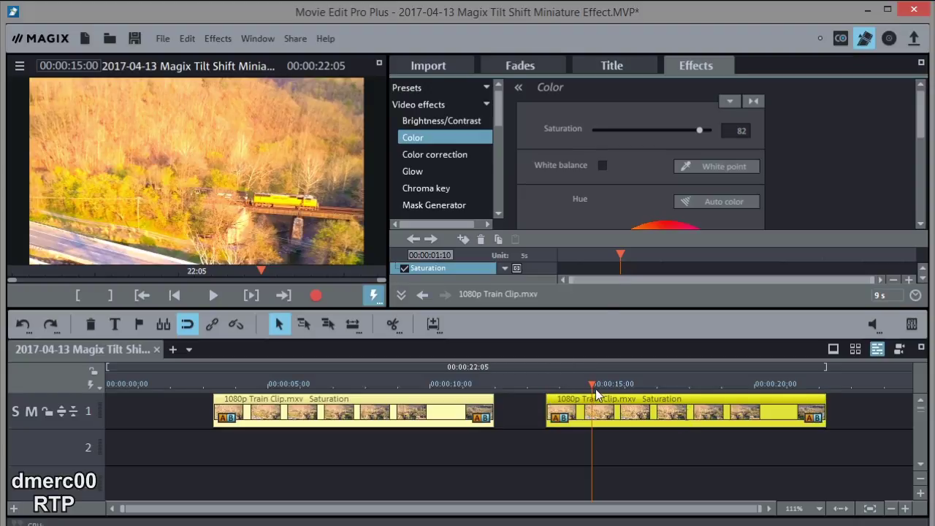
drag(593, 384, 282, 368)
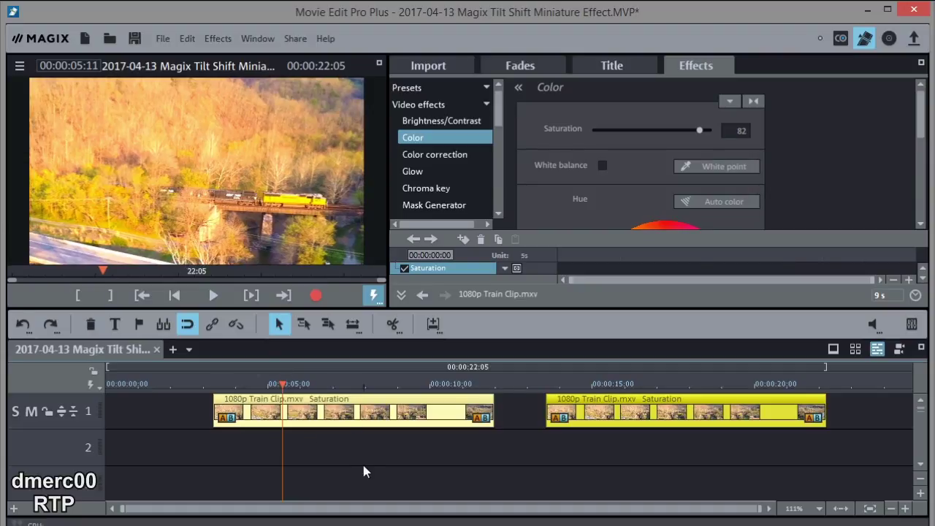
click(508, 451)
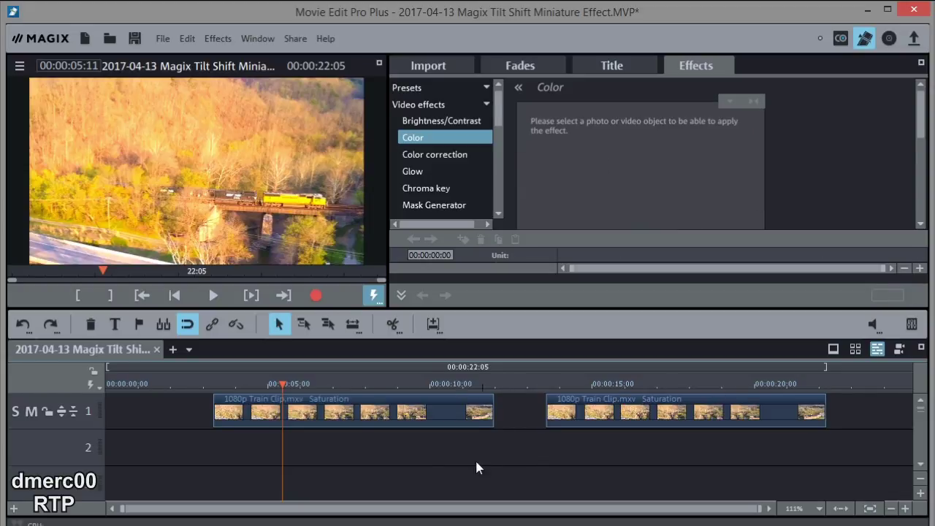
Give the first train clip a Sharpness effect with Artistic blur set to 7
click(330, 413)
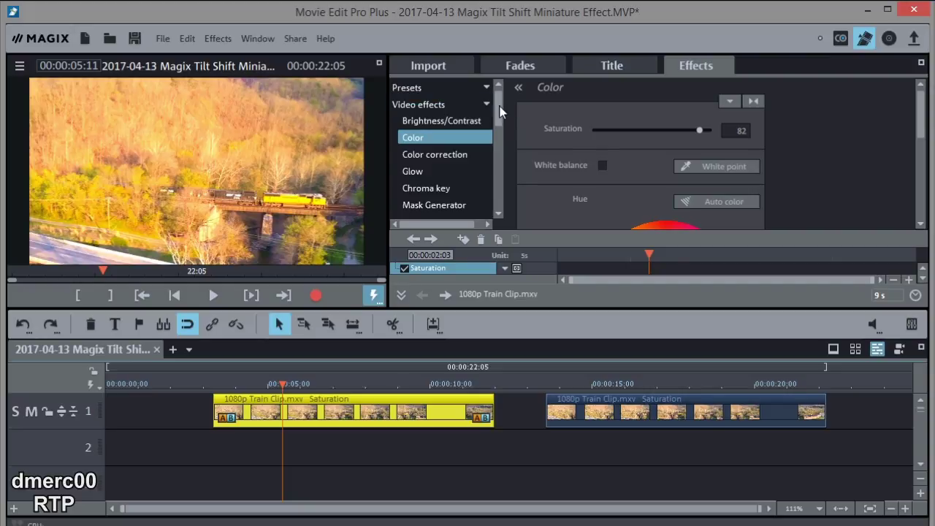
drag(498, 108, 497, 139)
click(426, 181)
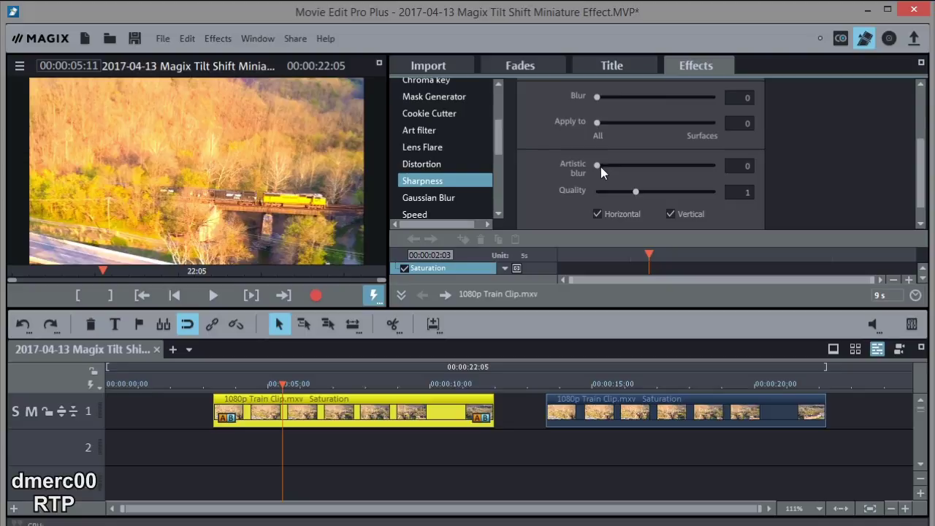
drag(597, 166, 606, 166)
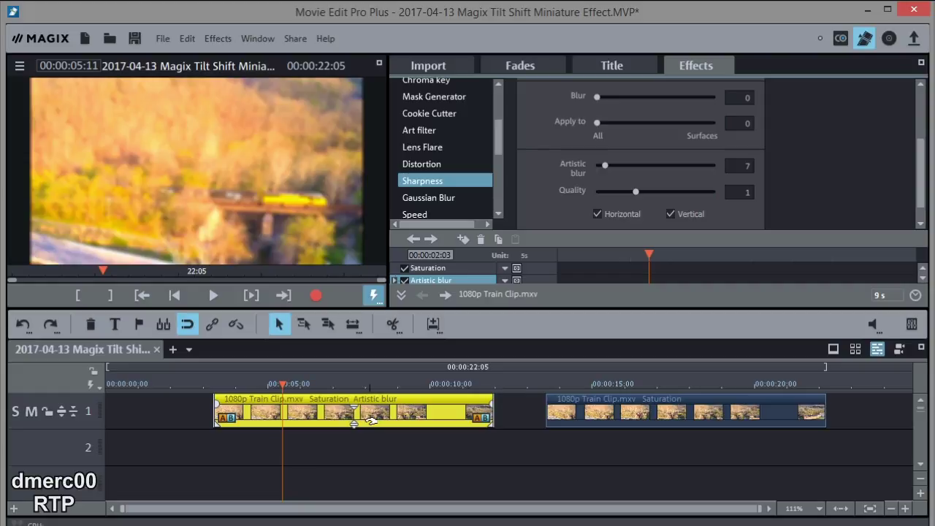
click(536, 466)
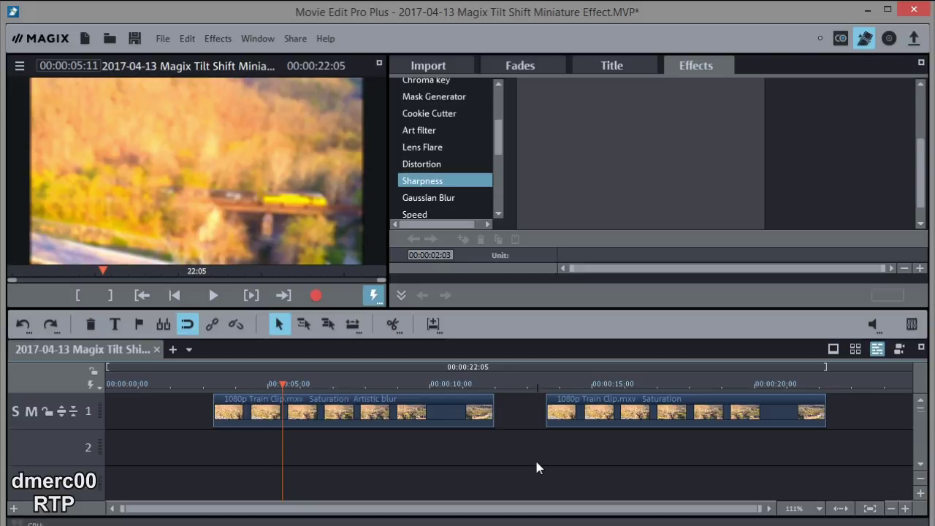
Drag the second train clip to track 3 directly under the blurred clip, then scrub to check
click(682, 407)
drag(682, 407, 467, 472)
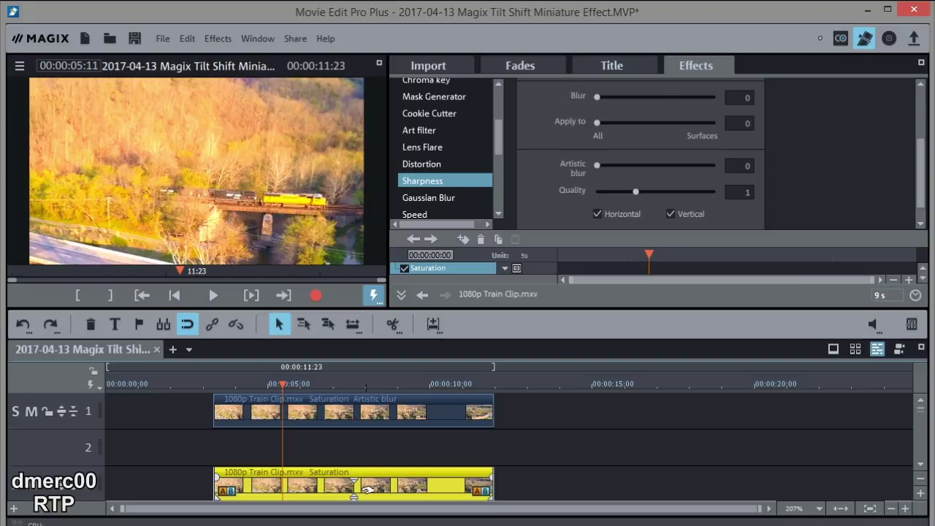
click(276, 383)
drag(275, 382, 216, 383)
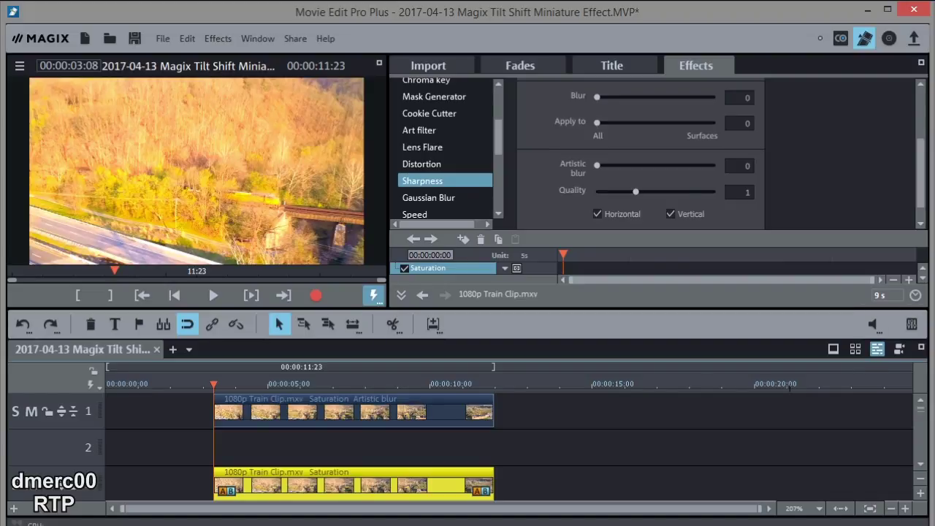
Add Mask Chroma Key.png to track 2 and stretch it to the train clips' length
key(alt+Tab)
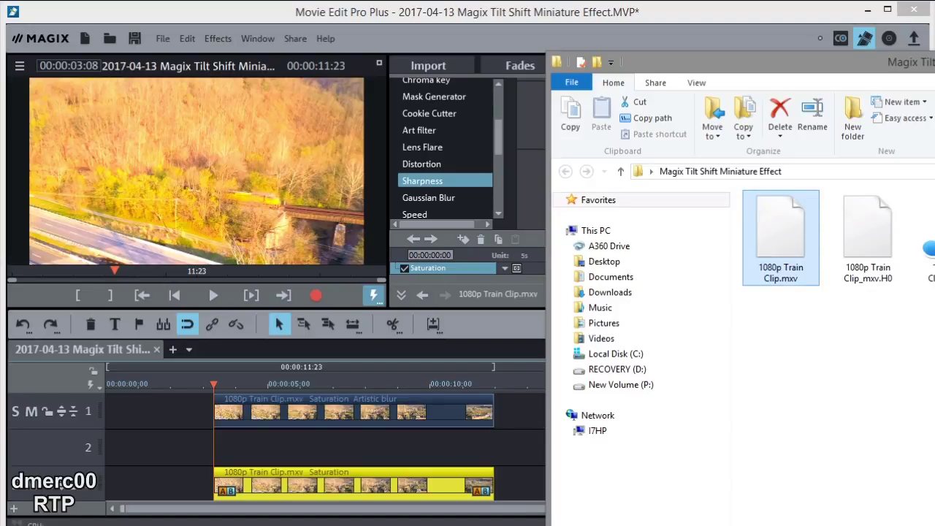
key(ctrl+v)
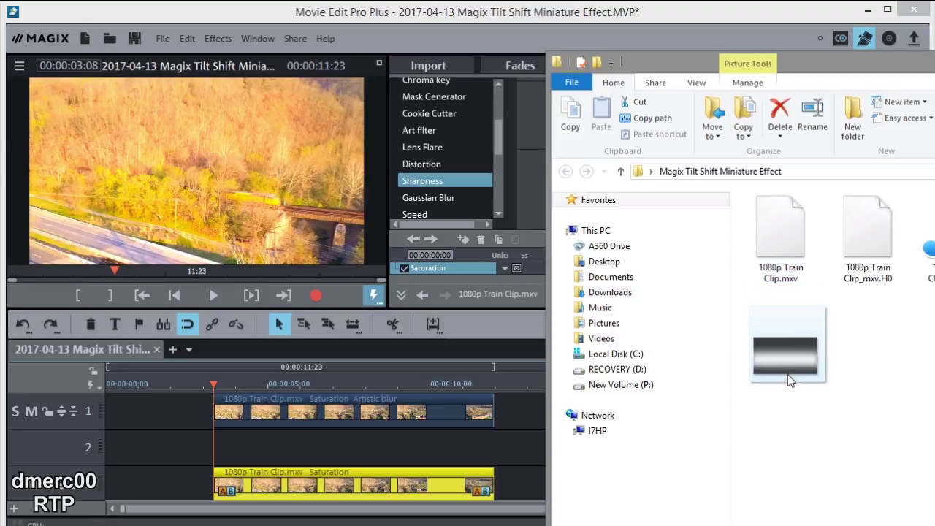
drag(788, 374, 255, 448)
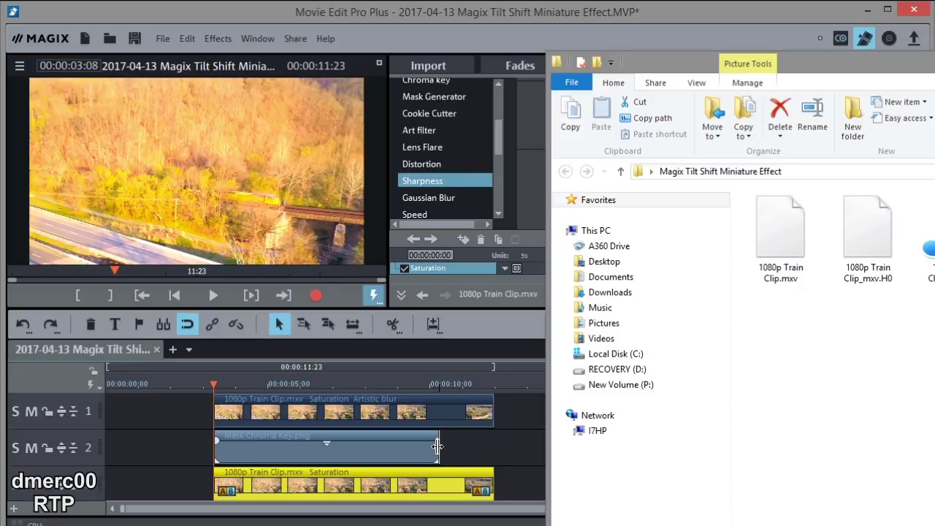
drag(439, 440, 496, 455)
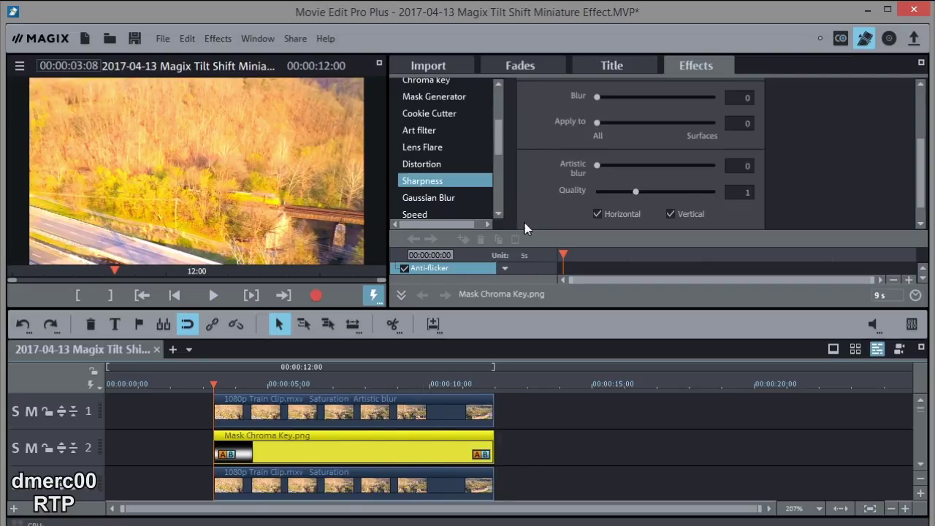
drag(500, 130, 500, 96)
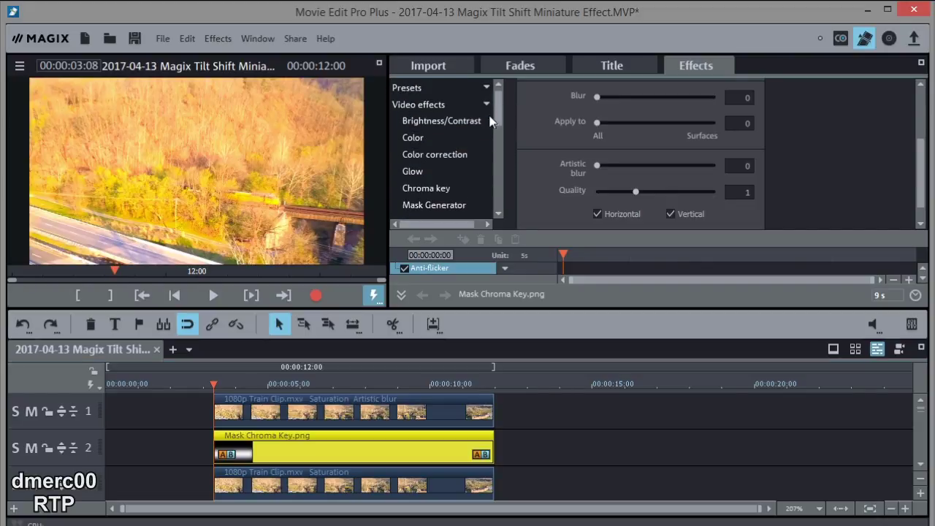
Apply an Alpha chroma key to the mask clip and play back the tilt-shift preview
click(435, 186)
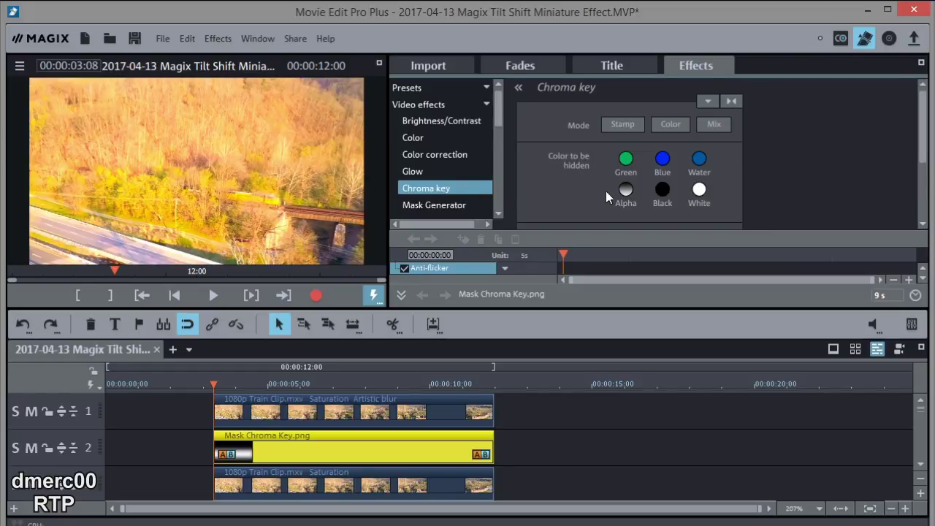
click(626, 190)
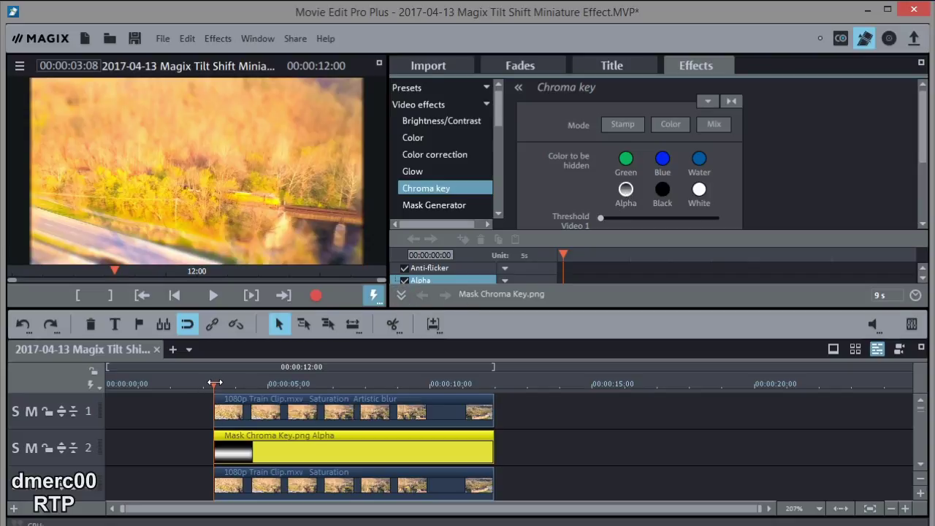
mouse_move(214, 383)
mouse_down()
mouse_move(457, 394)
mouse_move(205, 392)
mouse_move(464, 388)
mouse_move(383, 380)
mouse_move(208, 389)
mouse_move(476, 390)
mouse_move(211, 389)
mouse_move(225, 384)
mouse_move(213, 382)
mouse_up()
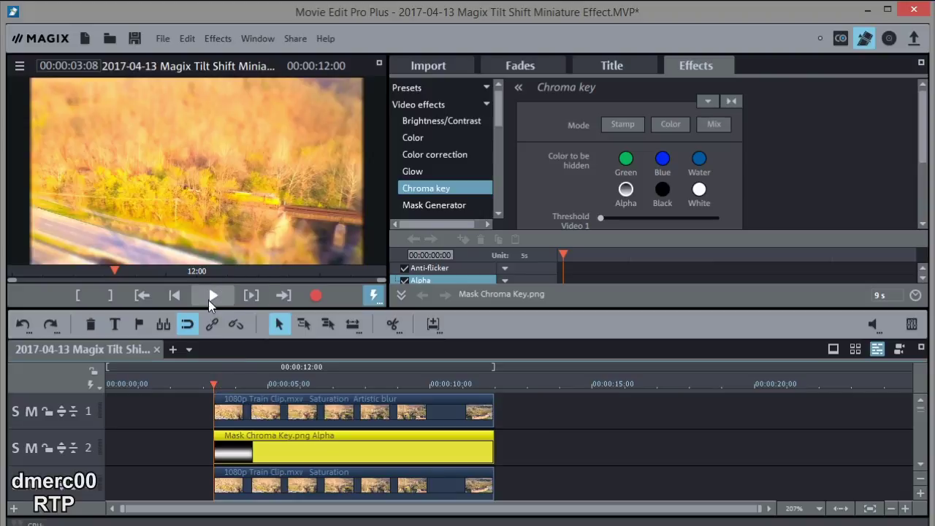
click(214, 296)
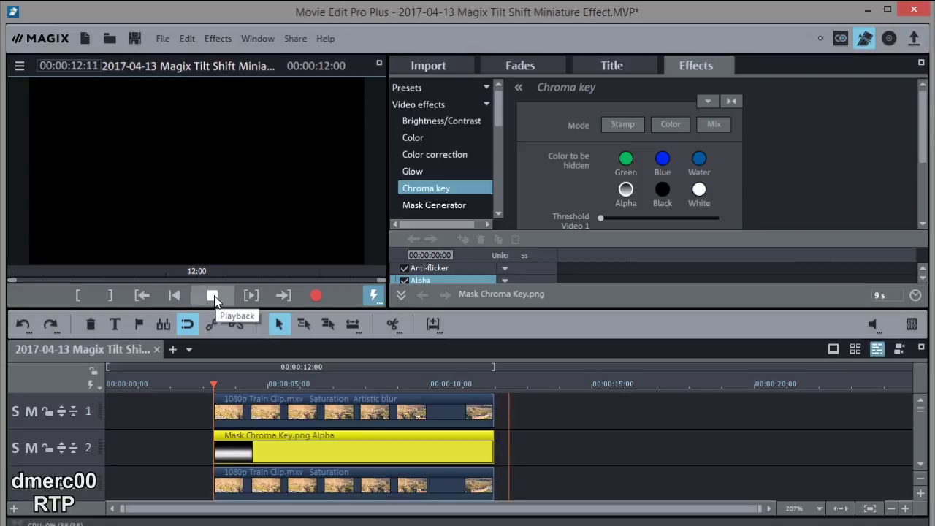
click(214, 296)
Move the clips on all three tracks together to 00:00:00:00 and reset the timeline zoom
click(214, 295)
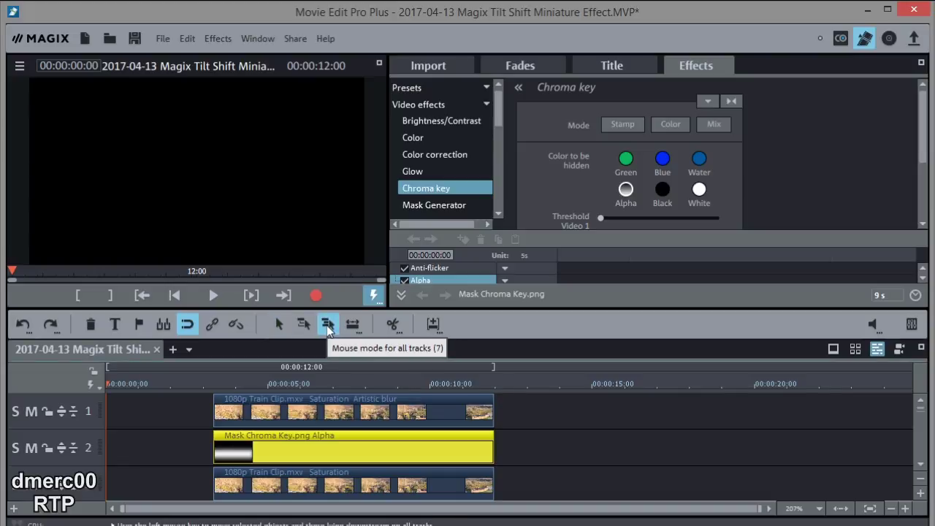
click(329, 326)
drag(271, 409, 168, 403)
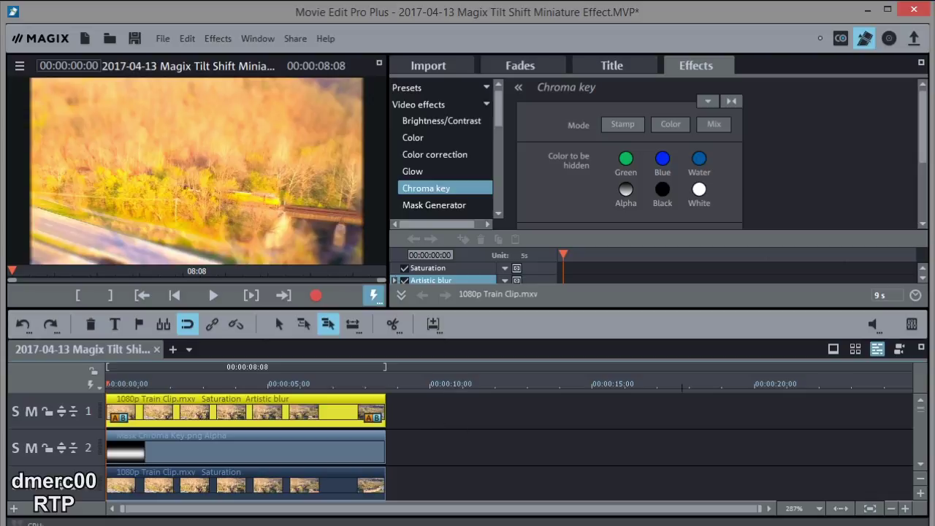
click(842, 510)
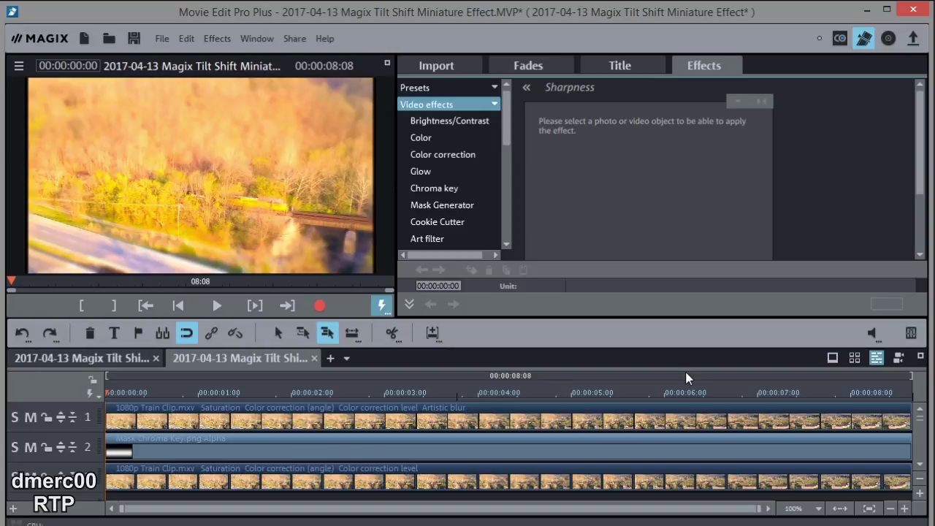
Raise the track 1 train clip's Artistic blur from 7 to 8 in the Sharpness panel
mouse_move(501, 413)
click(462, 420)
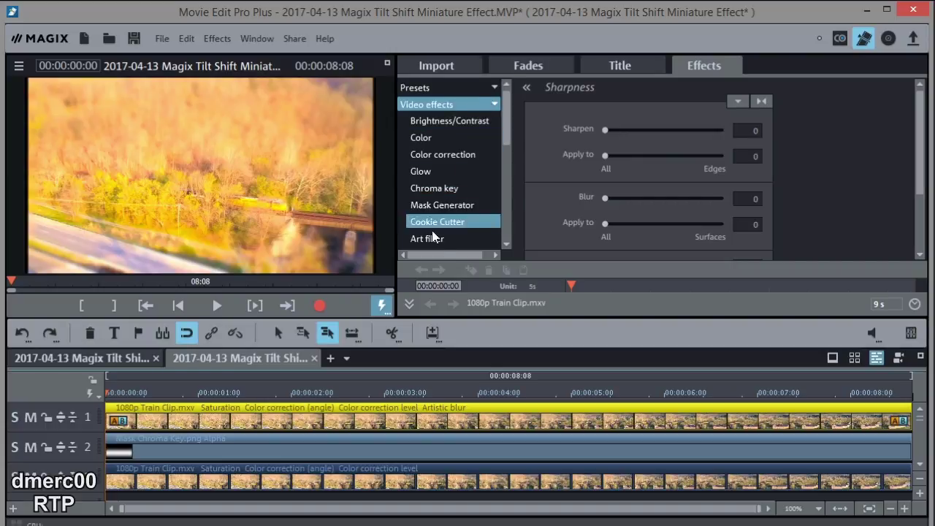
drag(511, 147, 509, 176)
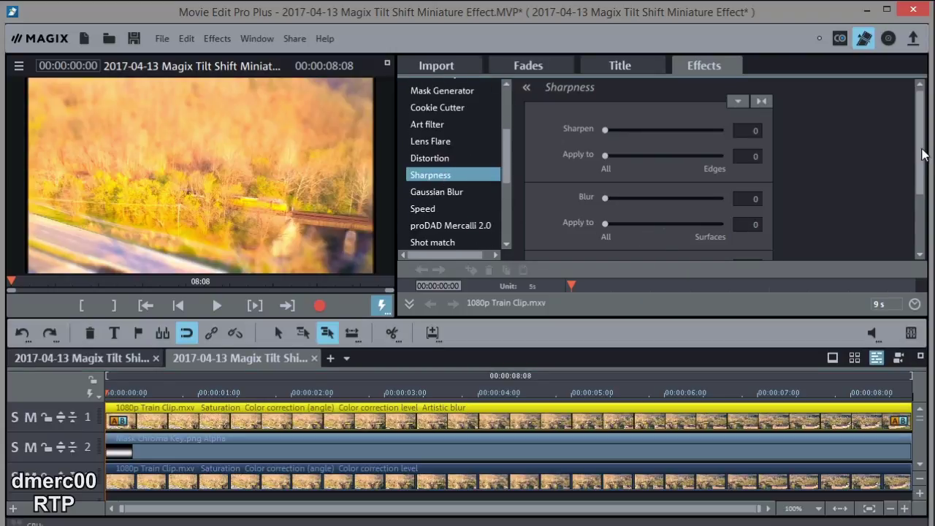
drag(922, 154, 914, 223)
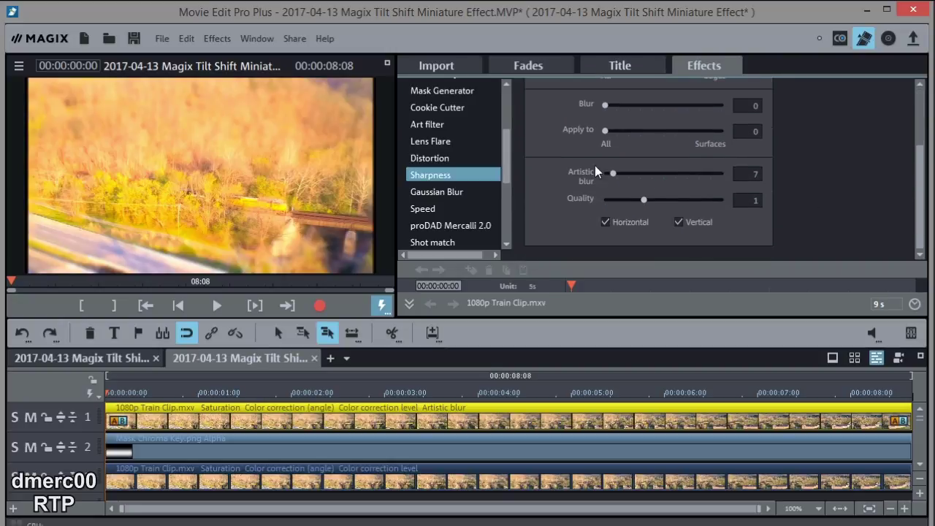
drag(613, 173, 617, 177)
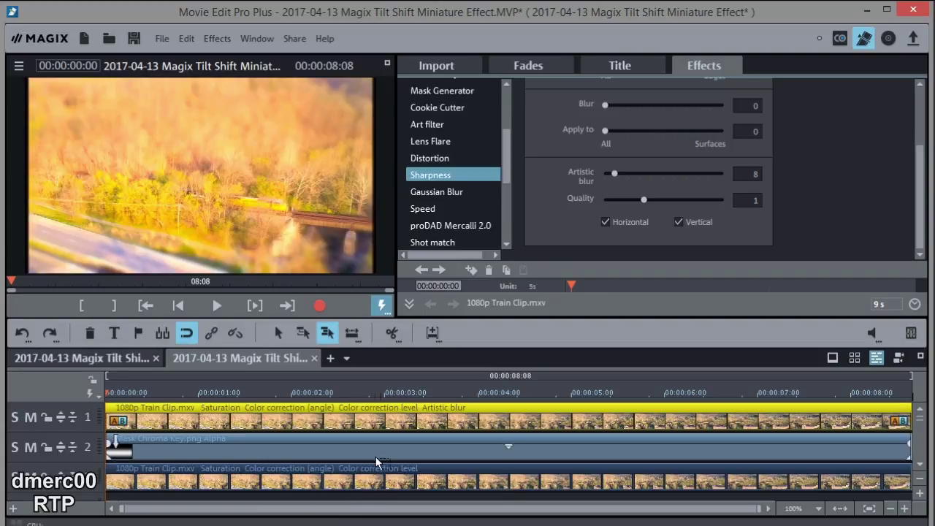
Open the Color settings for the track 3 train clip and shift the colour wheel's hue point
click(391, 485)
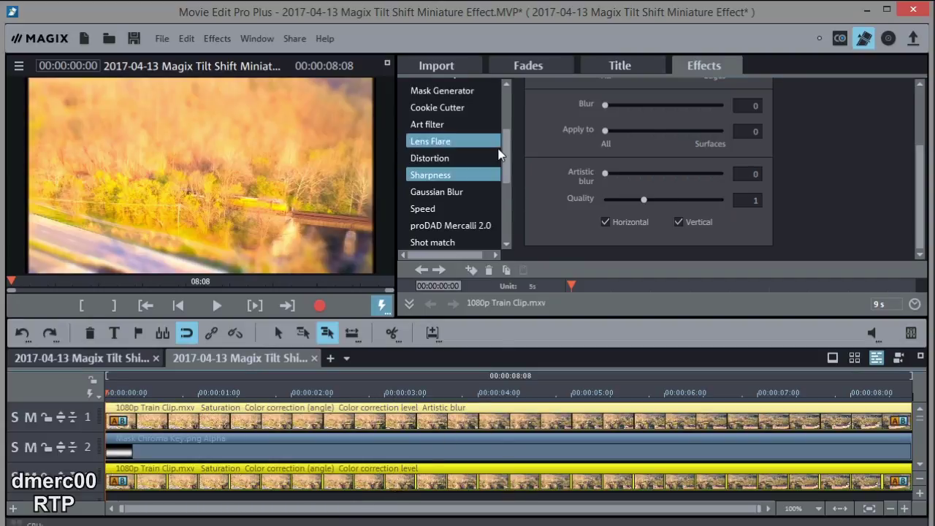
scroll(510, 168, up, 3)
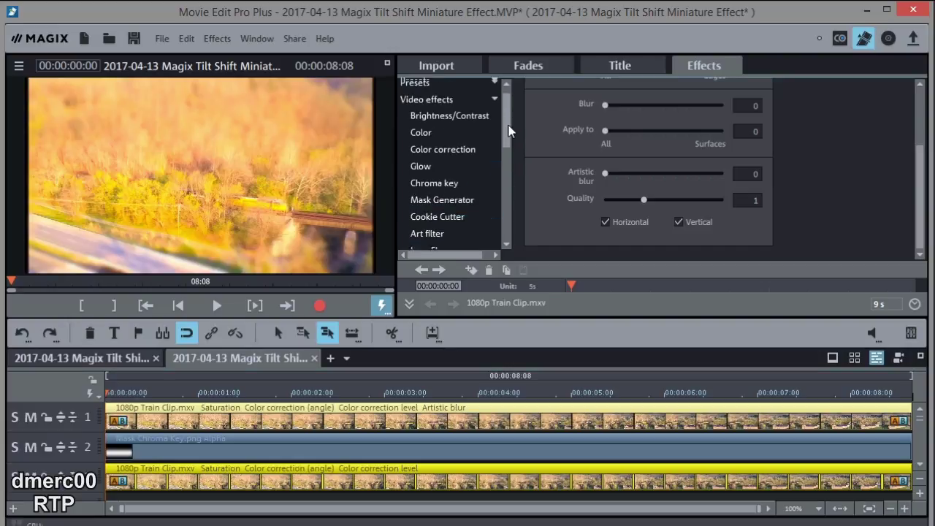
click(434, 138)
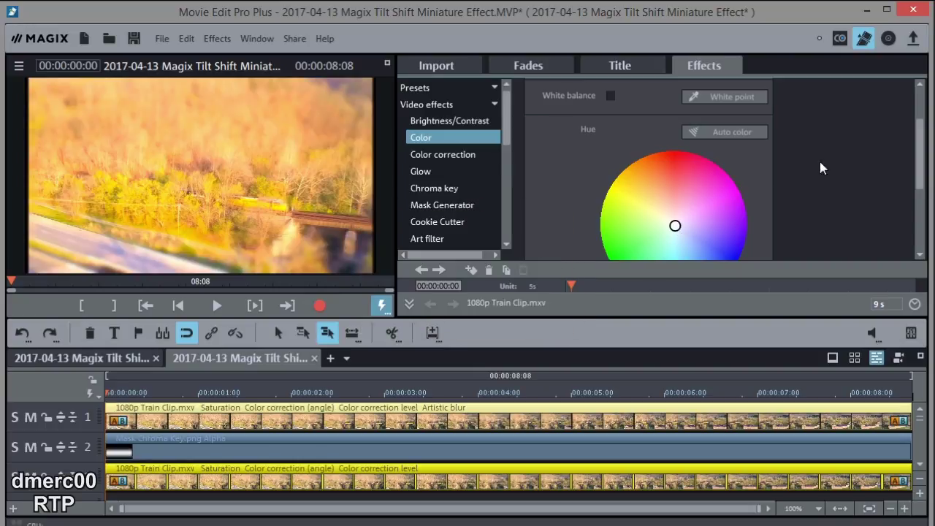
drag(918, 151, 906, 194)
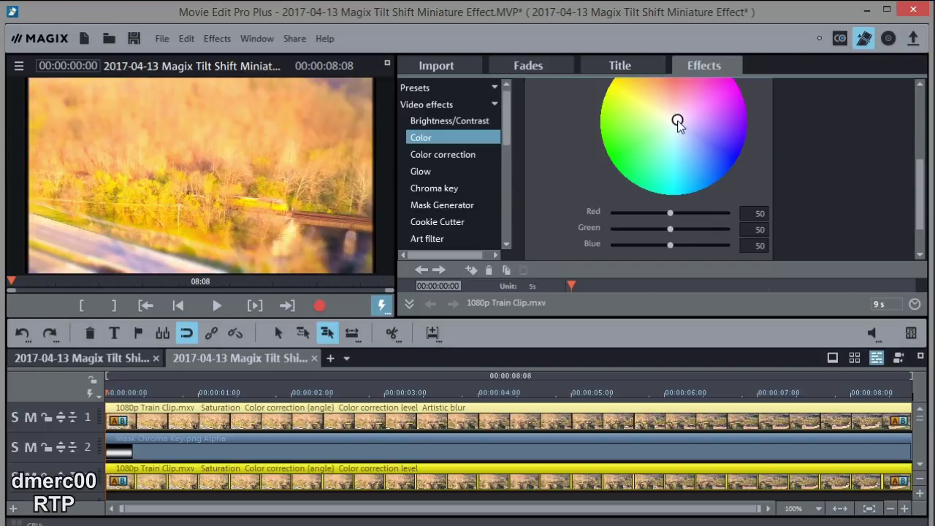
drag(678, 123, 677, 144)
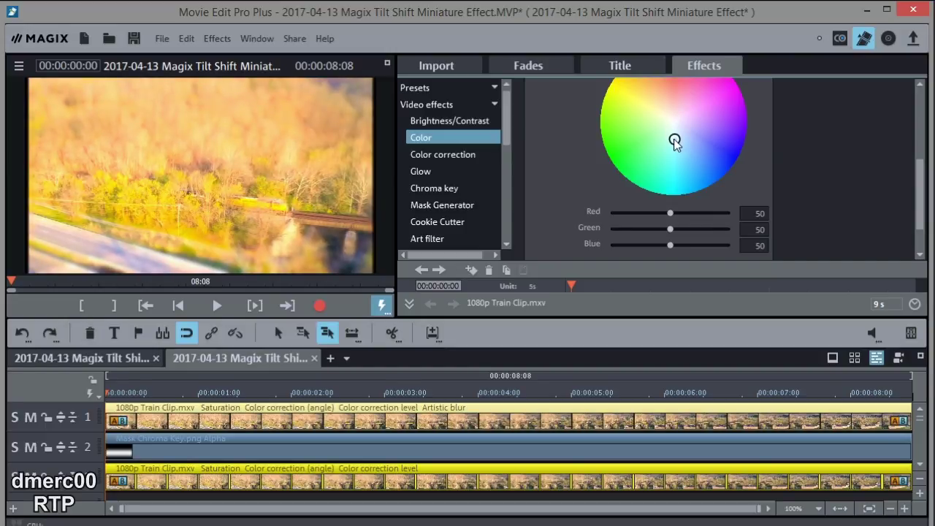
drag(676, 143, 674, 144)
click(472, 482)
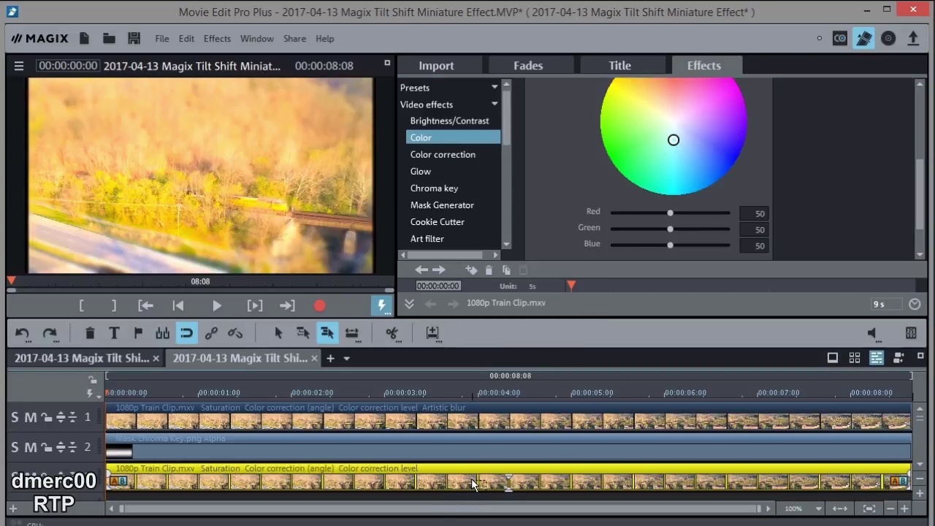
Add sharpening to the track 3 clip, preview it, and set Sharpen strength to 39
scroll(460, 135, down, 3)
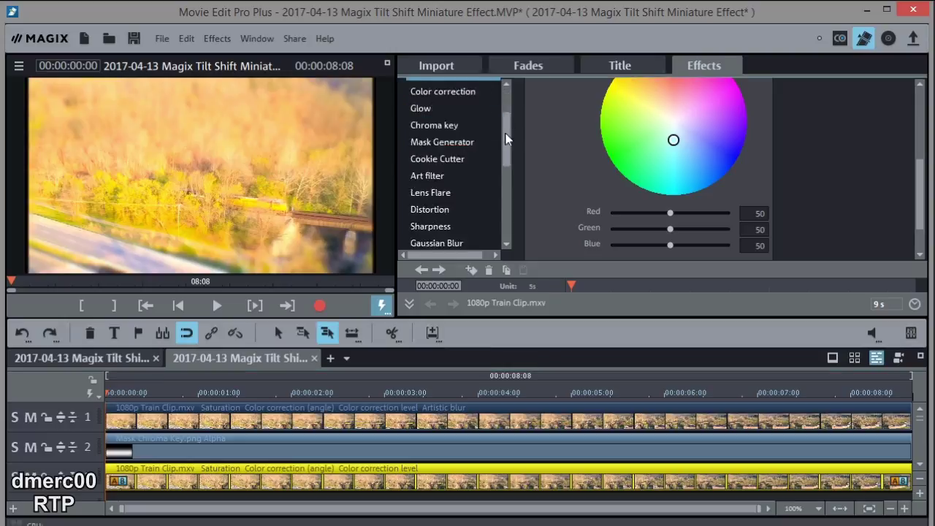
click(447, 135)
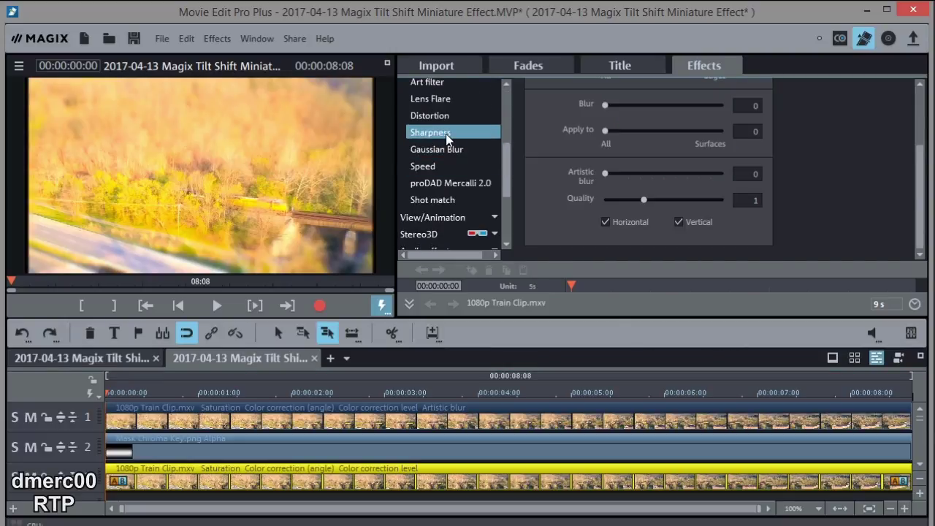
key(space)
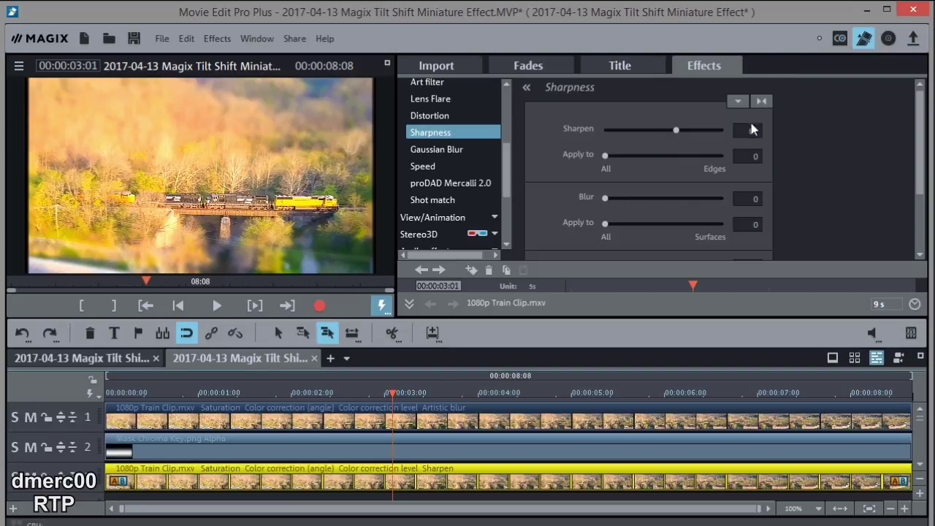
drag(676, 130, 566, 122)
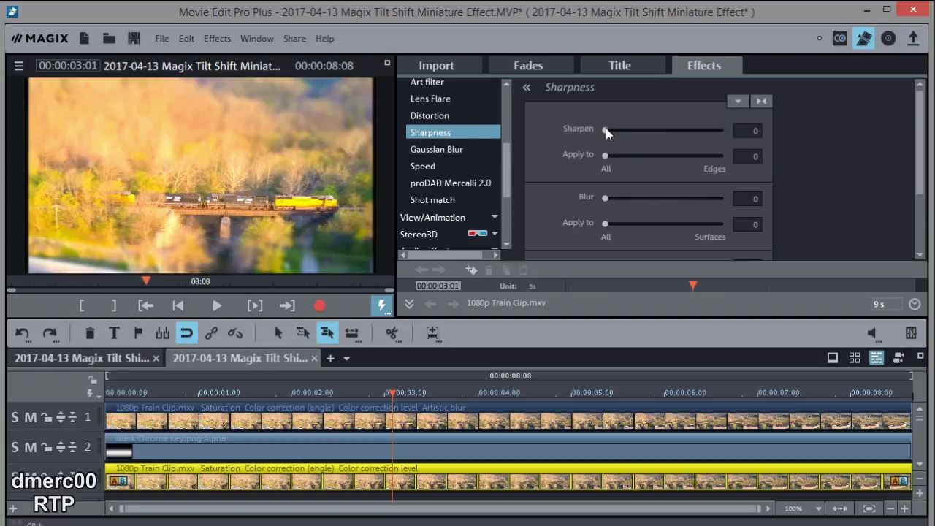
drag(608, 129, 668, 135)
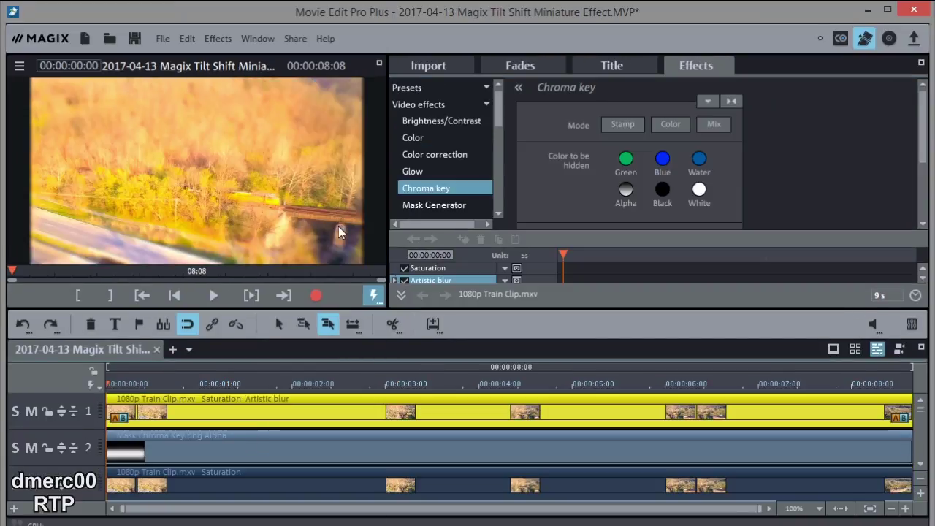
Export the movie as a 12 fps AVI named '2017-04-13 Magix Tilt Shift Miniature TL Effect.avi'
click(161, 39)
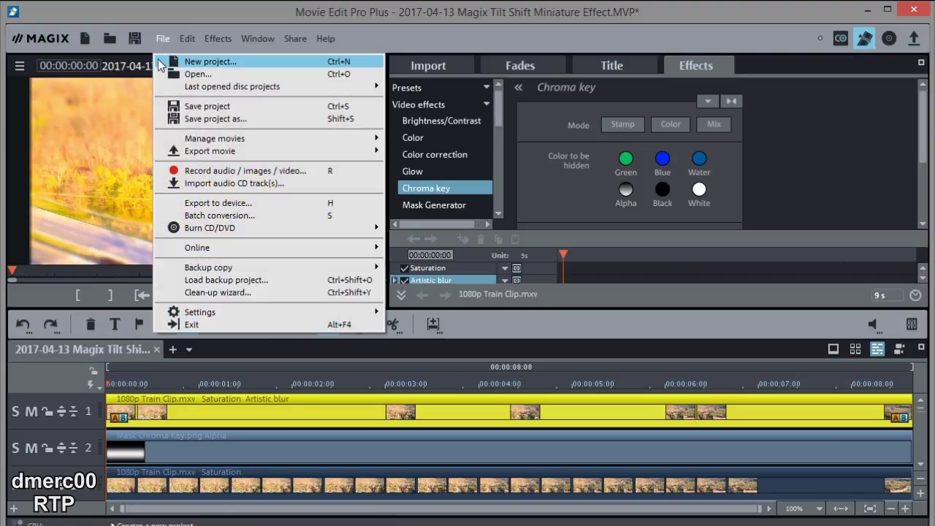
mouse_move(215, 152)
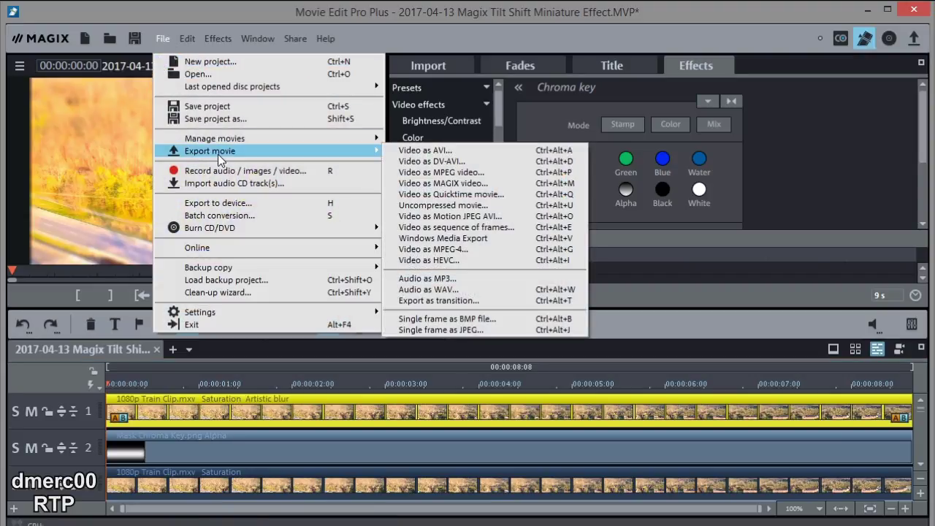
click(439, 150)
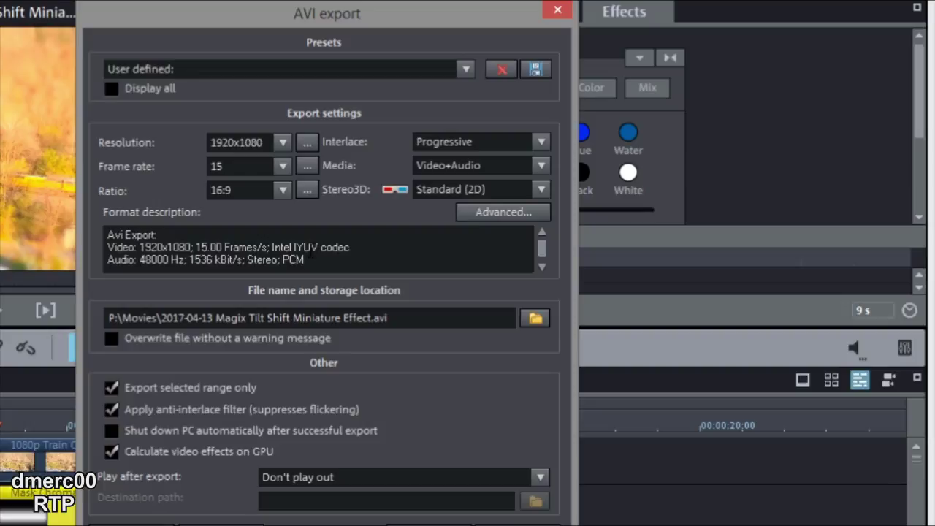
click(284, 167)
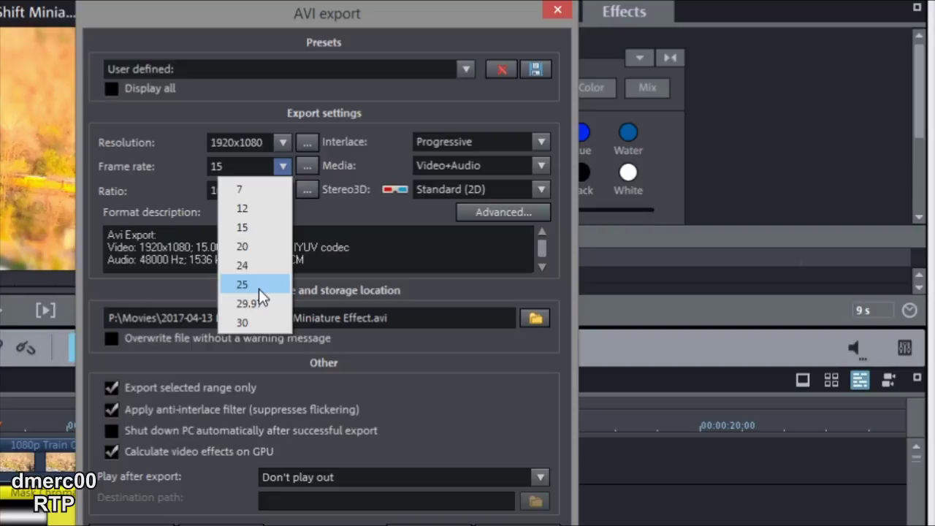
click(248, 209)
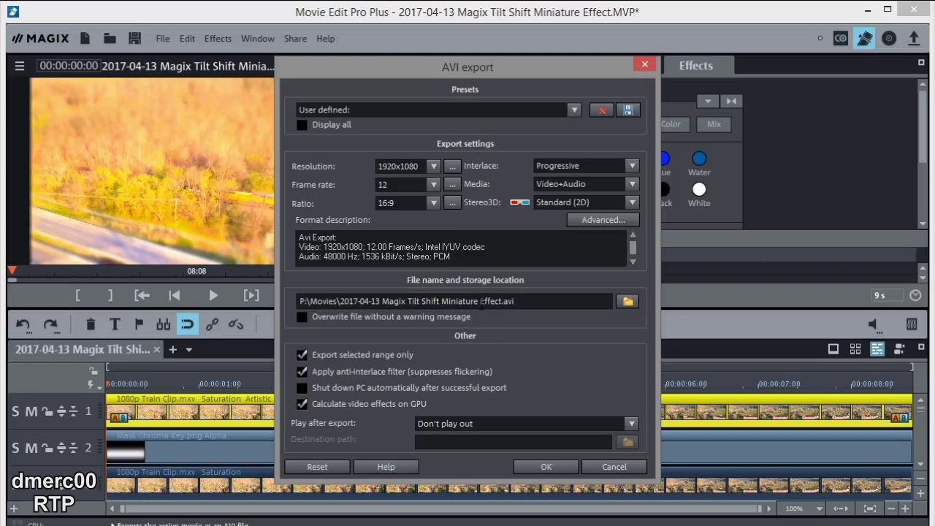
click(481, 301)
text(TL)
click(538, 467)
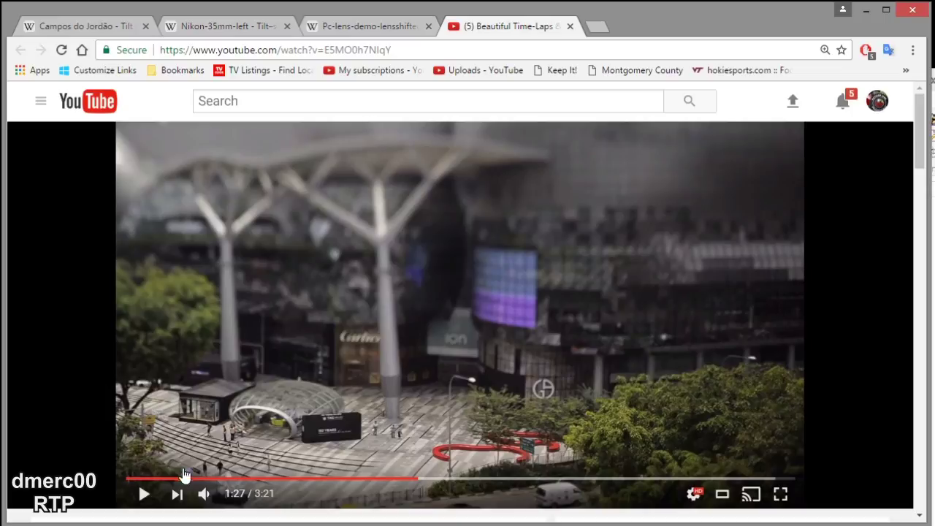
Play the tilt-shift time-lapse briefly and pause it at 1:29
click(143, 495)
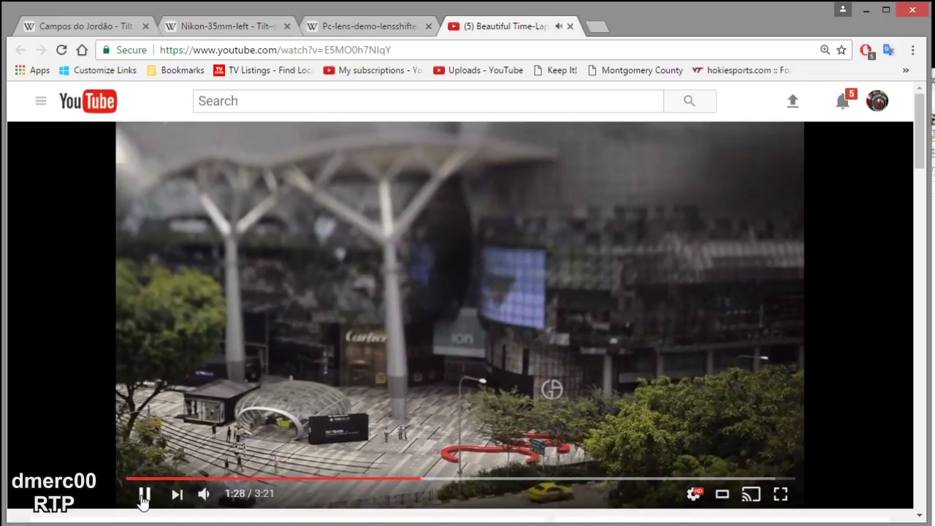
click(144, 496)
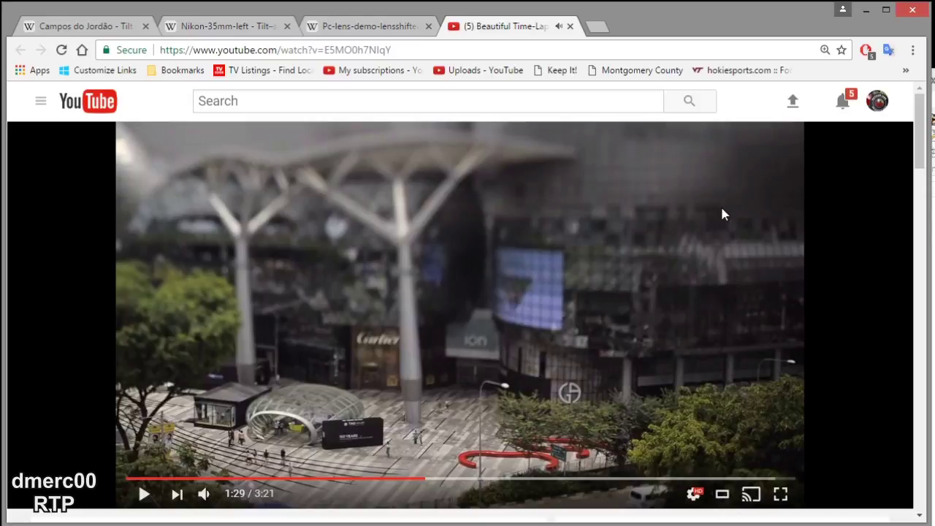